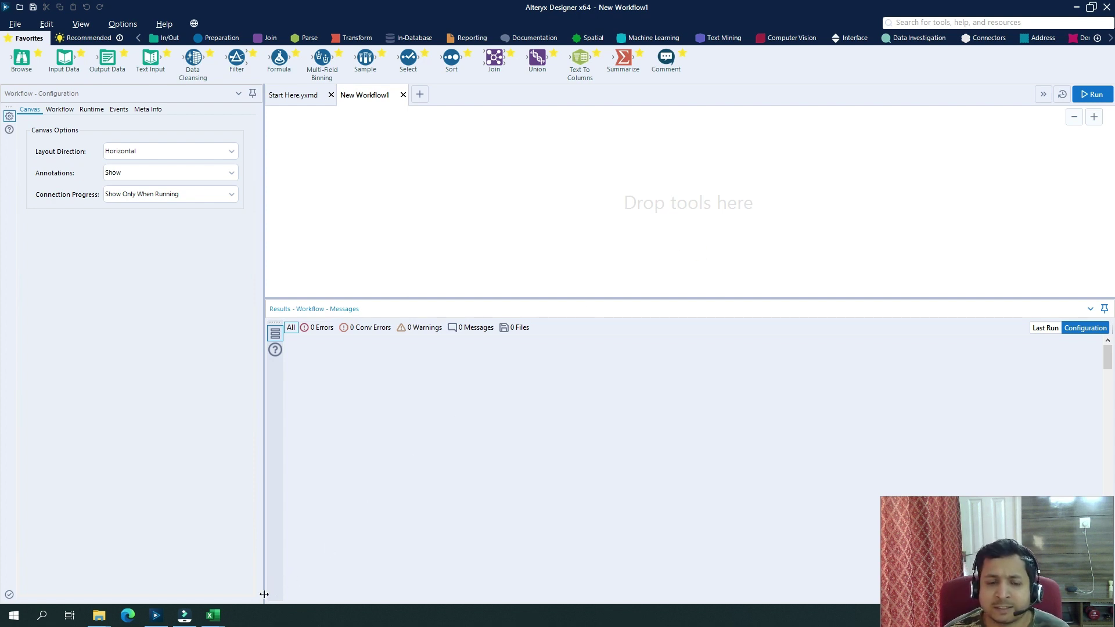
# Look over the Sales Data.xlsx and Sales Data 1.0.xlsx workbooks in Excel, then go back to Alteryx.
pyautogui.moveTo(213, 615)
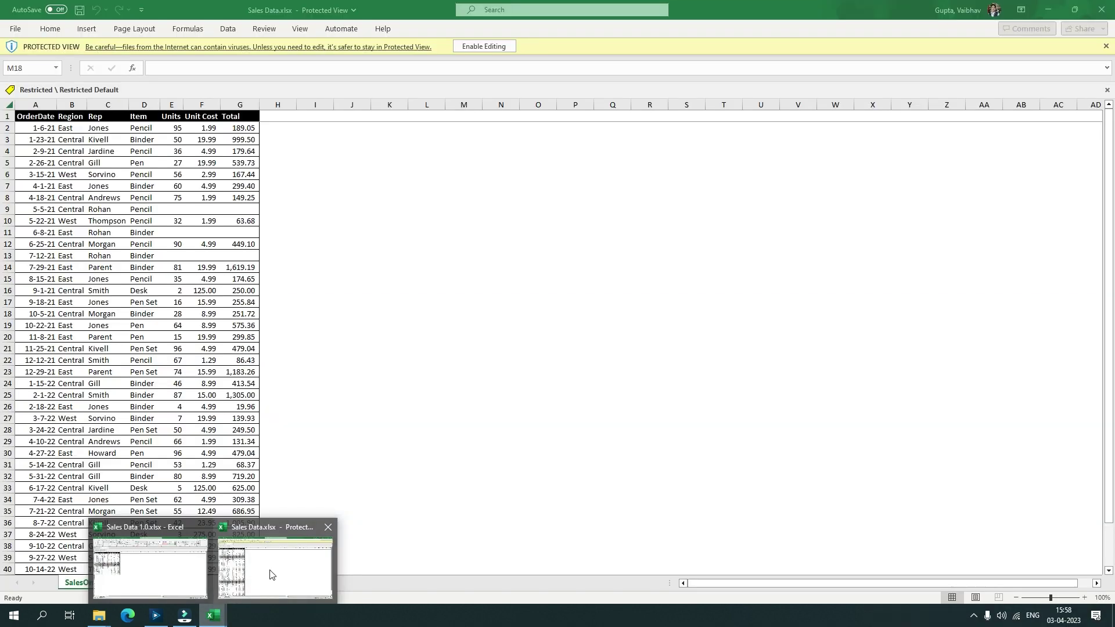
pyautogui.click(270, 574)
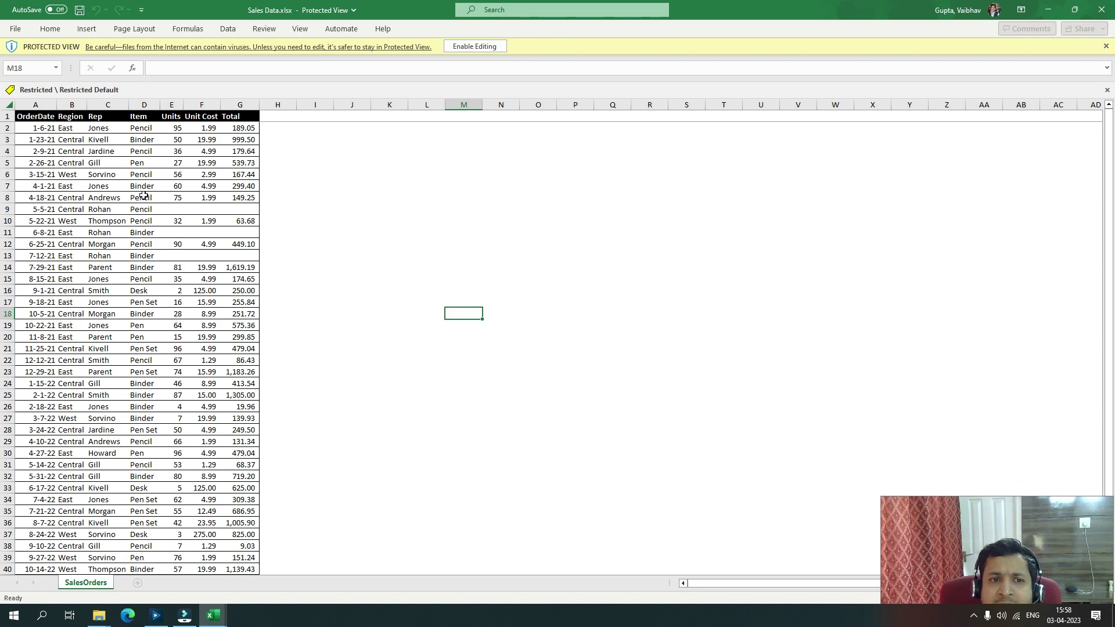
pyautogui.scroll(-5, 141, 395)
pyautogui.scroll(5, 208, 410)
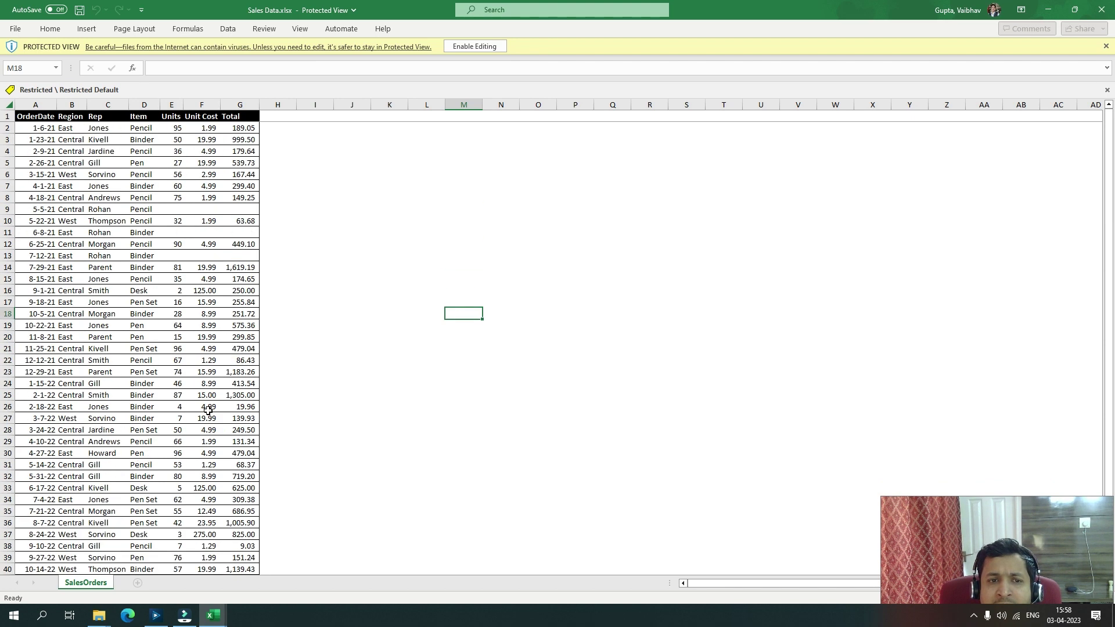
pyautogui.click(213, 616)
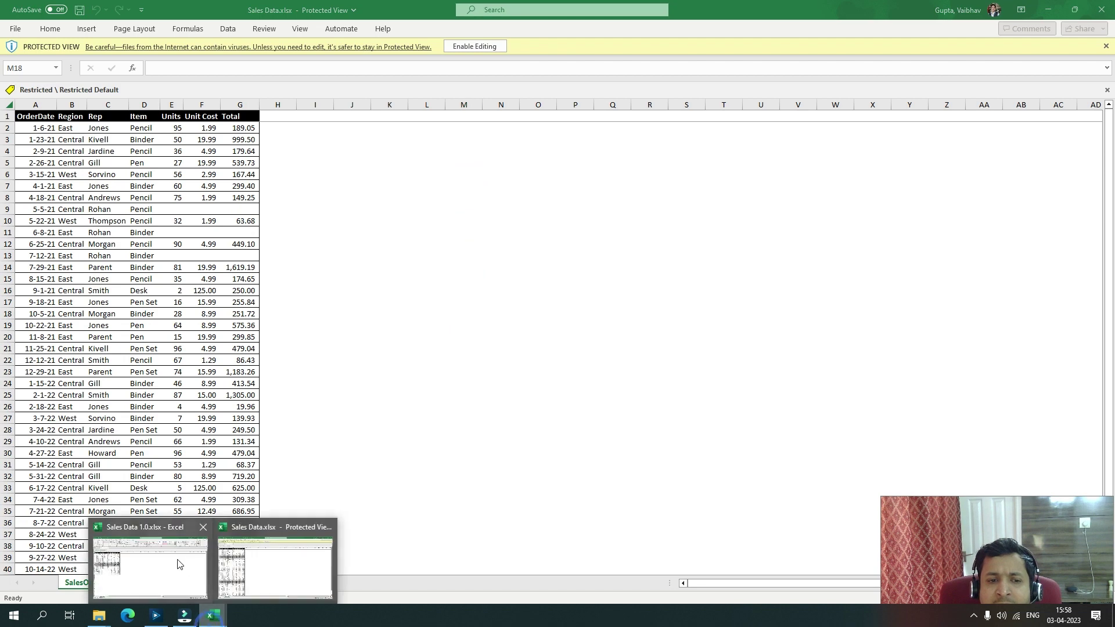
pyautogui.click(178, 564)
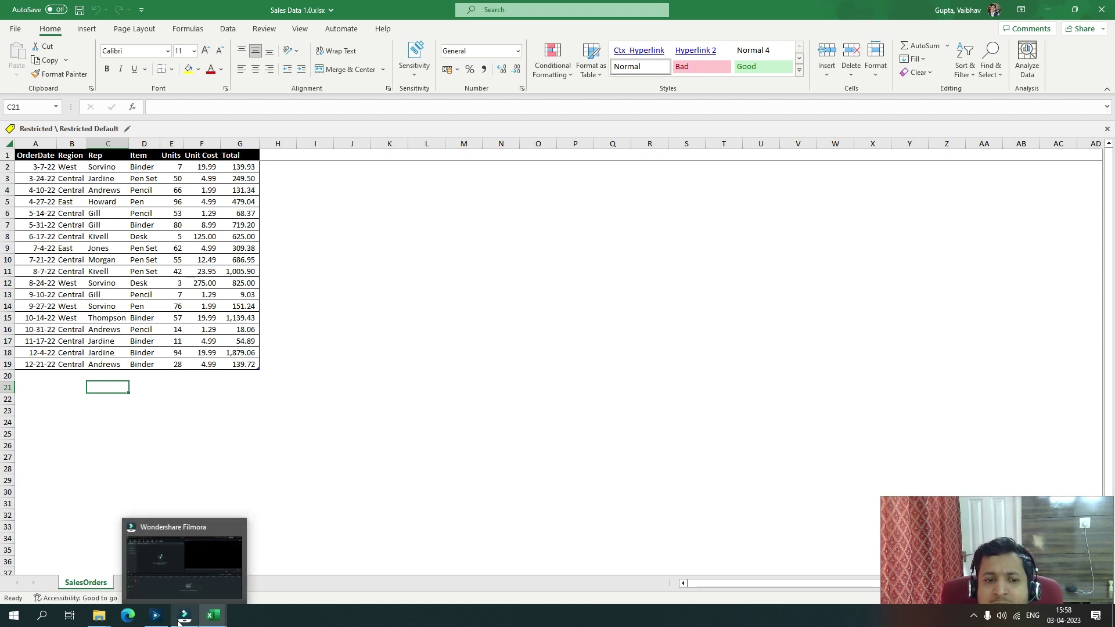
pyautogui.click(155, 615)
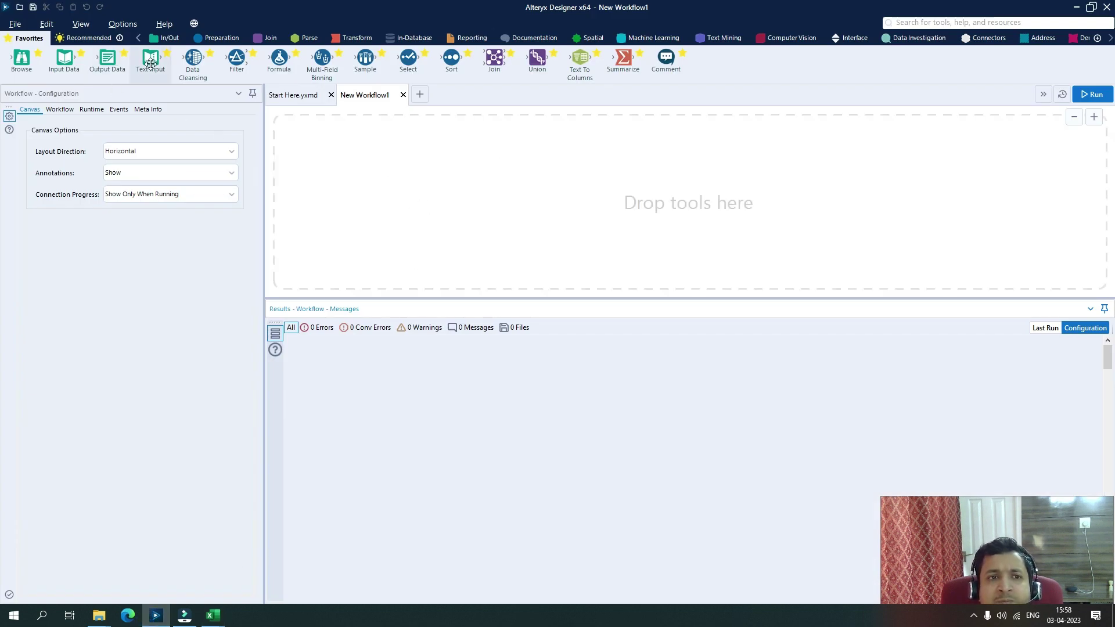
# Add an Input Data tool that reads the SalesOrders sheet of Sales Data.xlsx.
pyautogui.moveTo(64, 58); pyautogui.dragTo(355, 149)
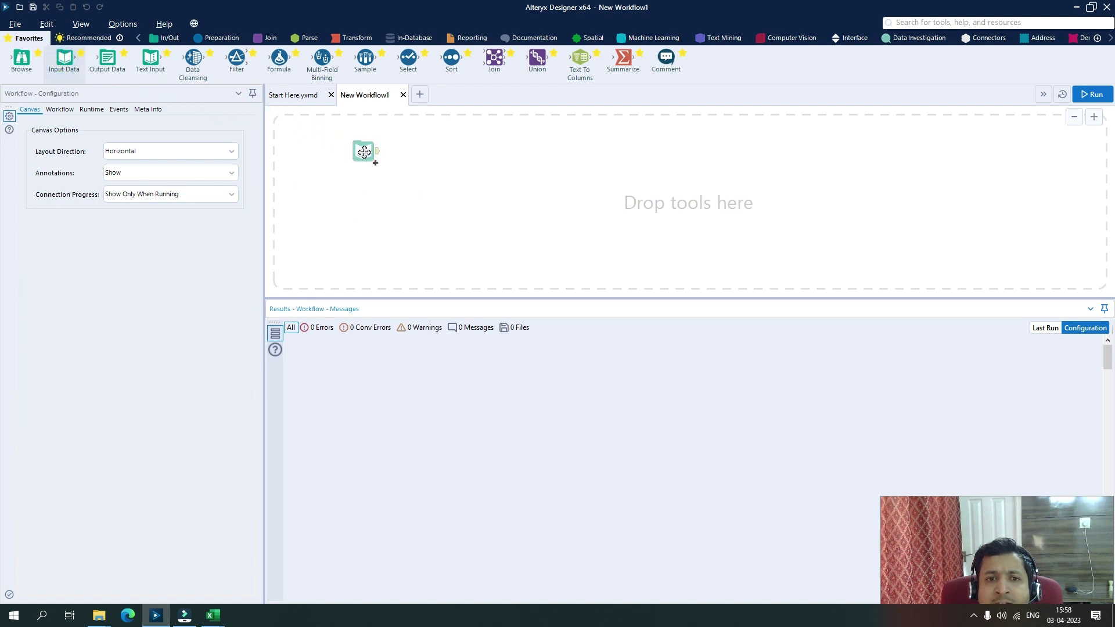
pyautogui.click(247, 121)
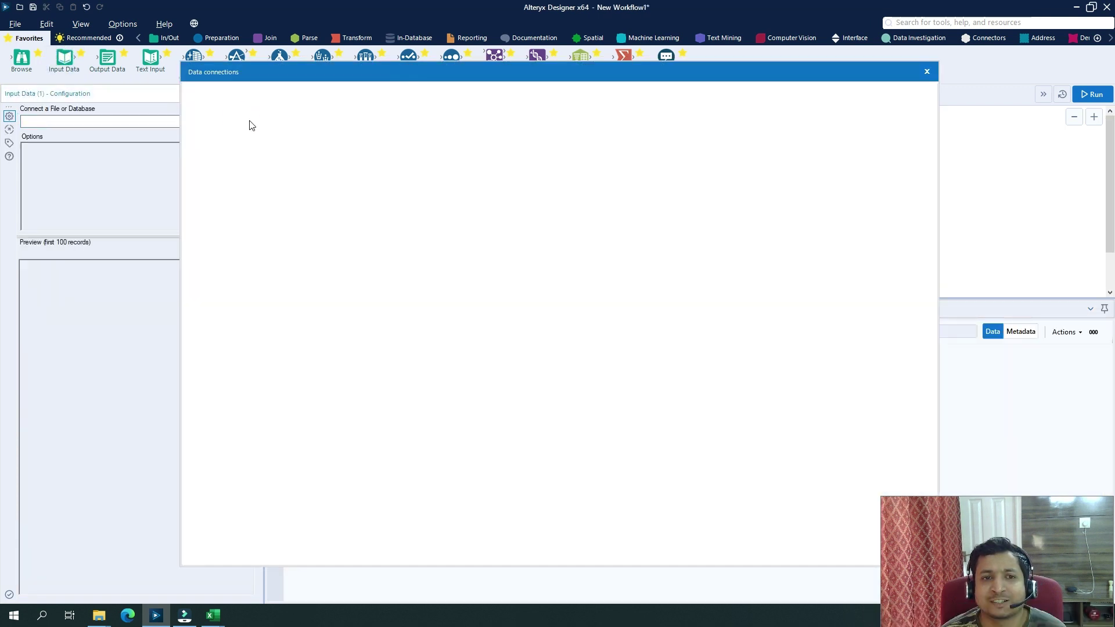
pyautogui.click(231, 147)
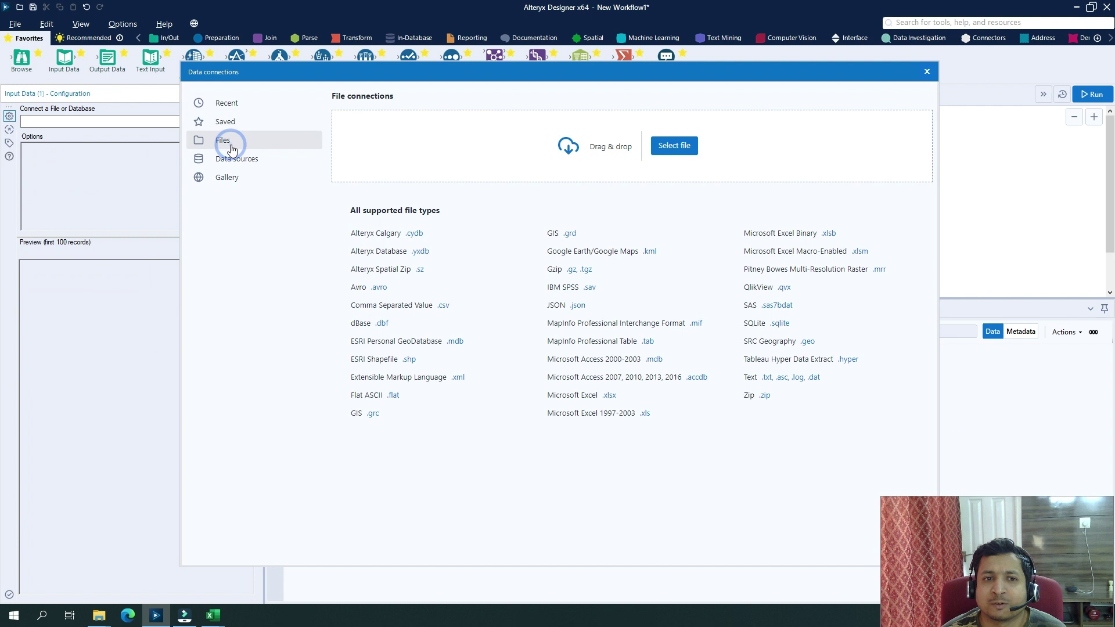
pyautogui.click(685, 148)
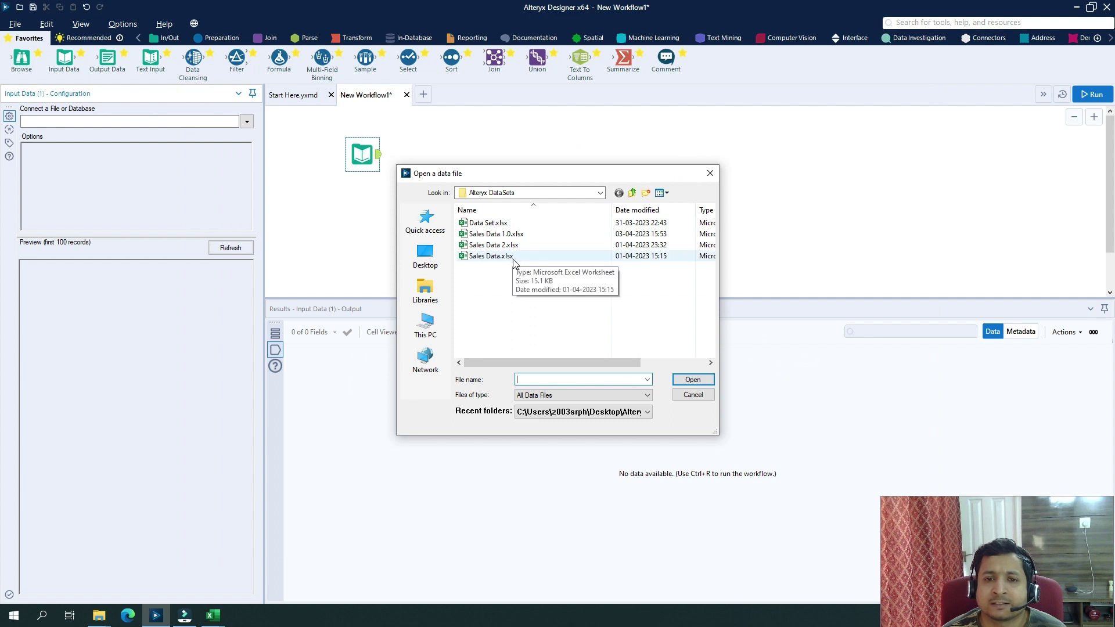
pyautogui.click(491, 256)
pyautogui.click(691, 379)
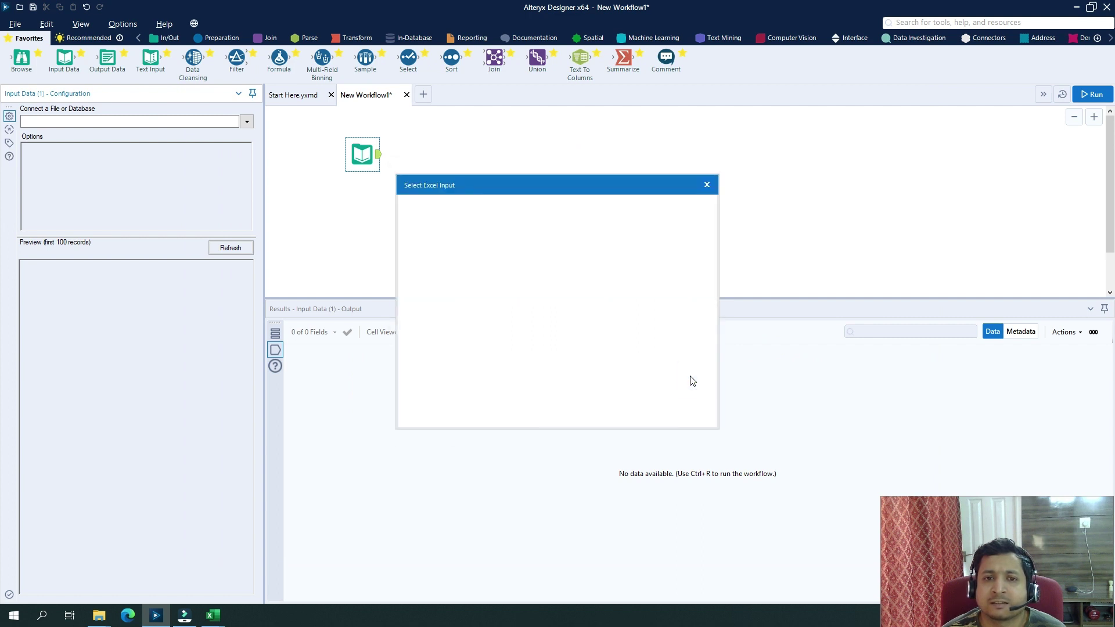
pyautogui.click(690, 413)
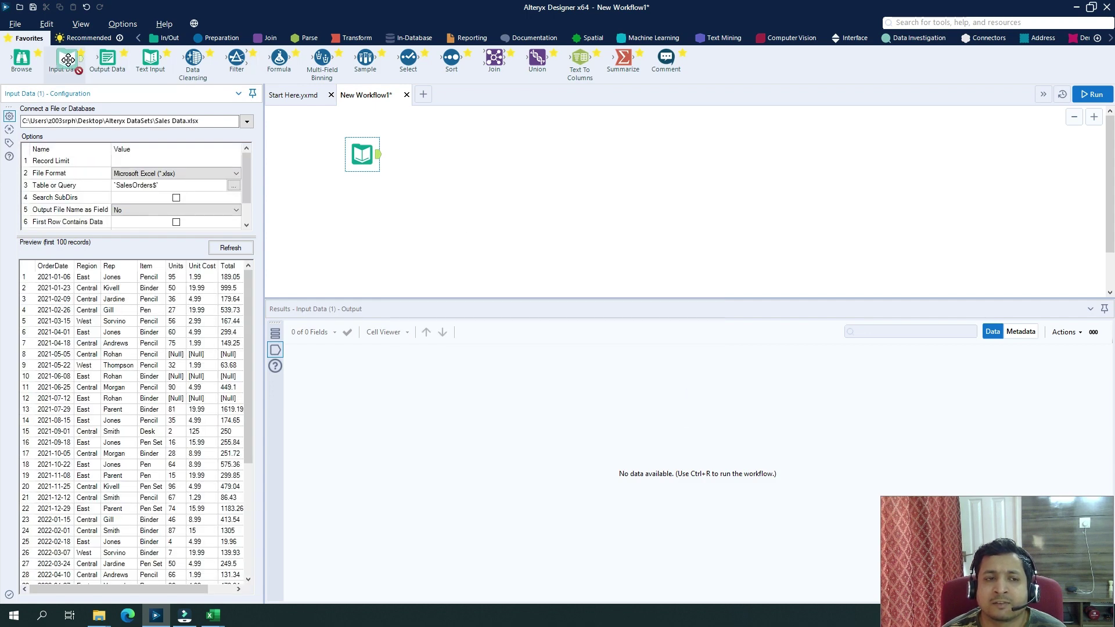
# Place a second Input Data tool below the first and select Sales Data 1.0.xlsx.
pyautogui.moveTo(65, 58); pyautogui.dragTo(371, 220)
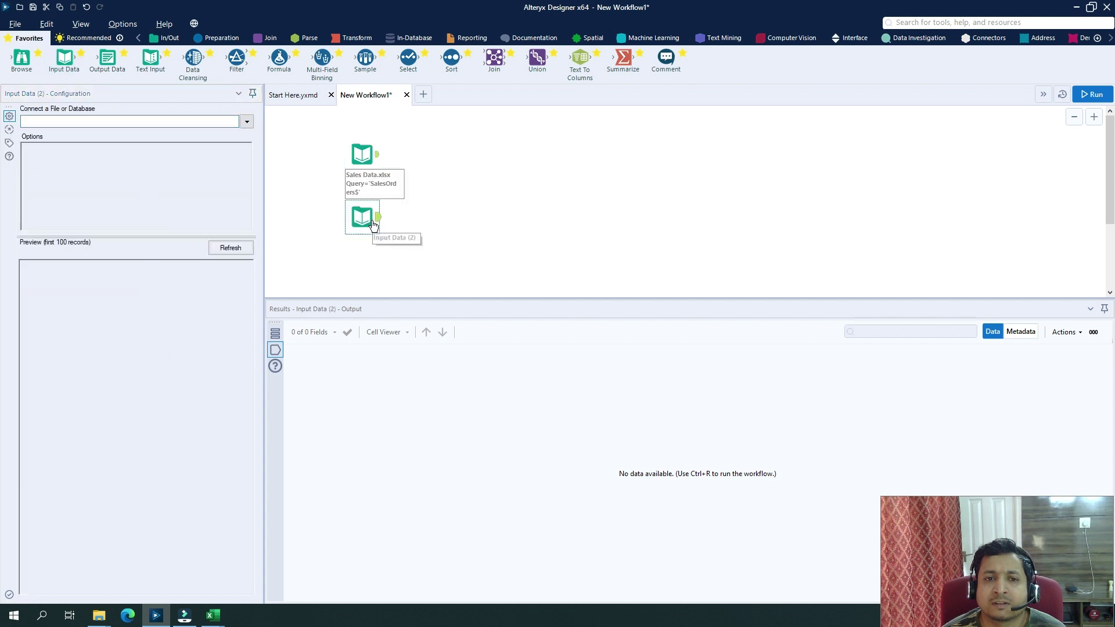
pyautogui.moveTo(362, 216); pyautogui.dragTo(367, 234)
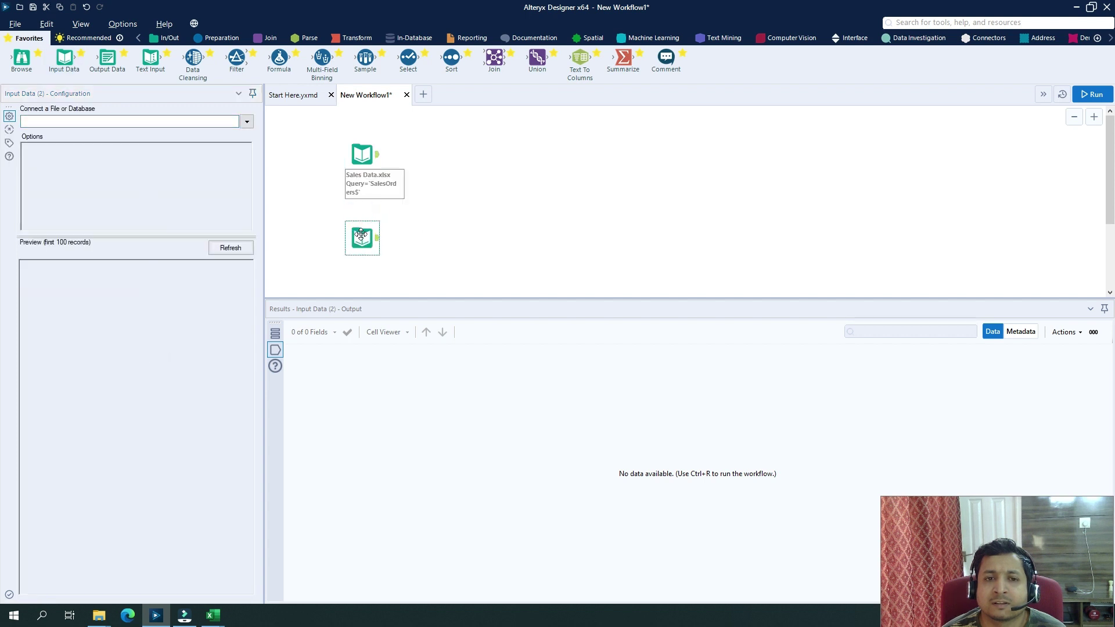
pyautogui.click(247, 121)
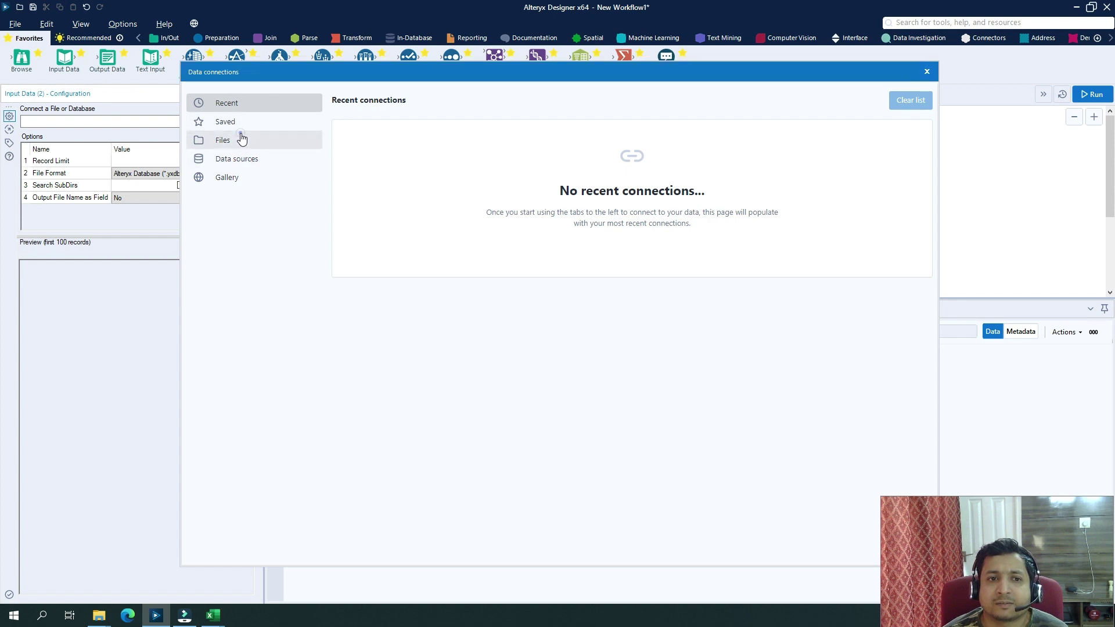
pyautogui.click(241, 139)
pyautogui.click(673, 146)
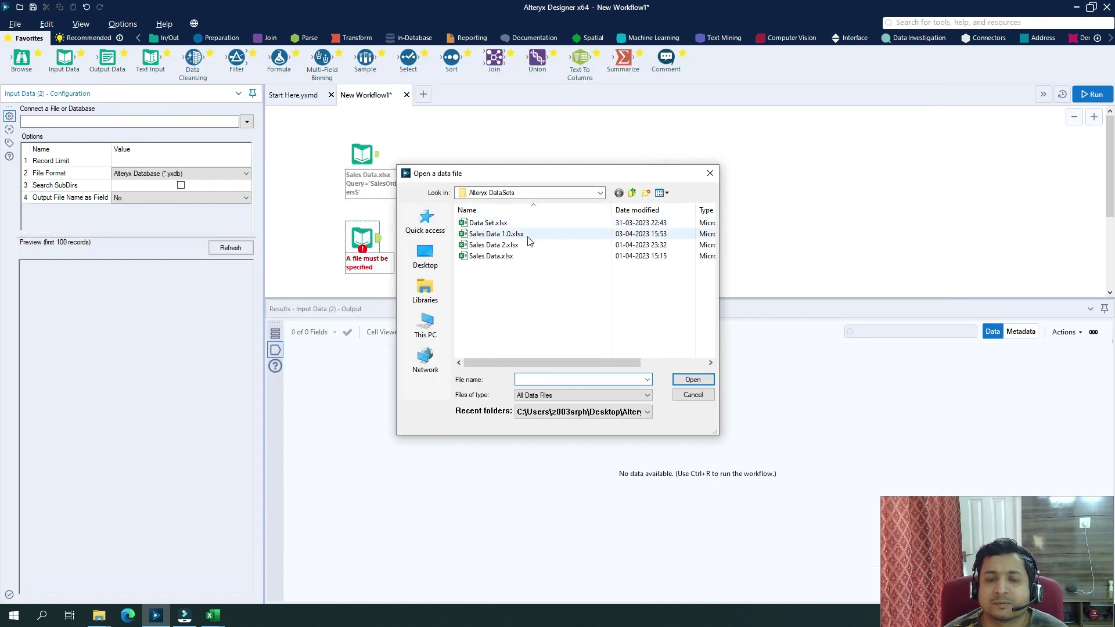
pyautogui.doubleClick(525, 235)
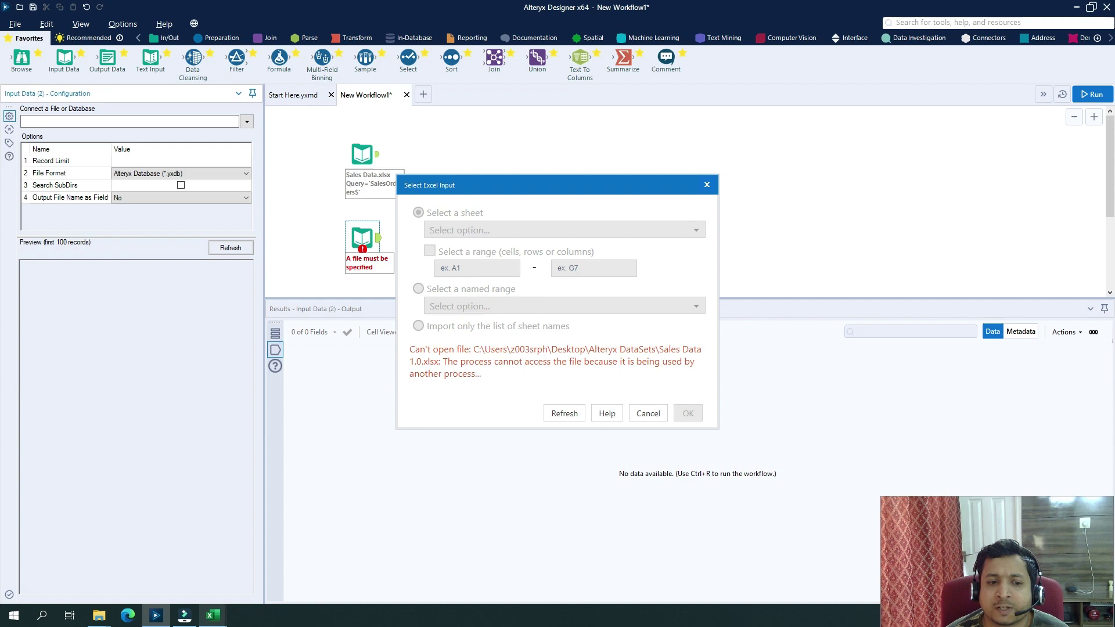
# Close the Sales Data 1.0.xlsx and Sales Data.xlsx workbooks and exit Excel.
pyautogui.moveTo(213, 616)
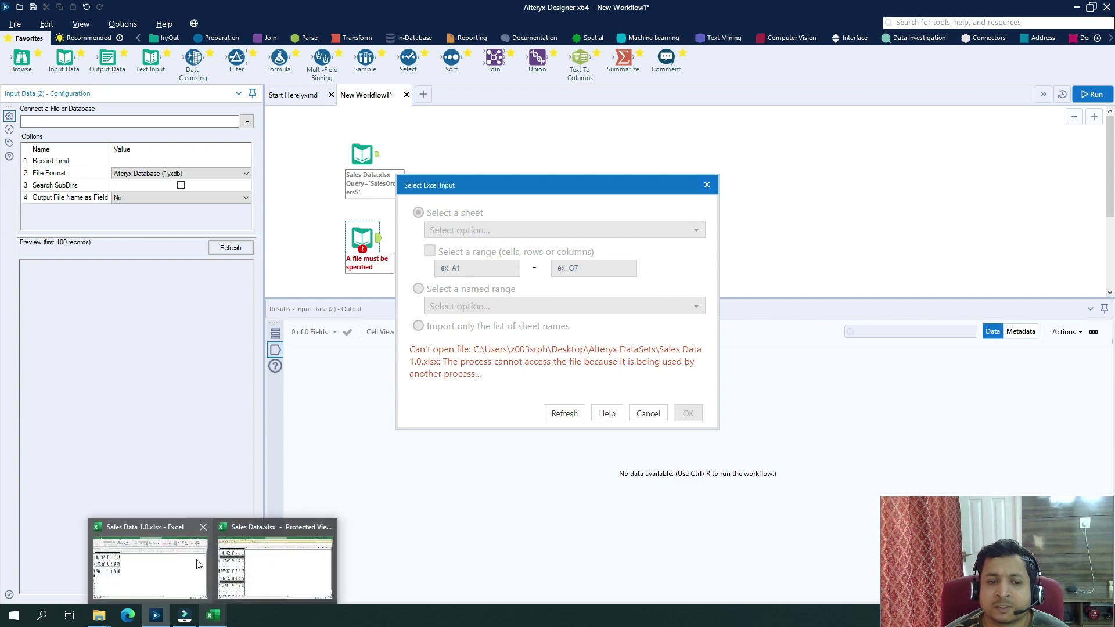
pyautogui.moveTo(203, 551)
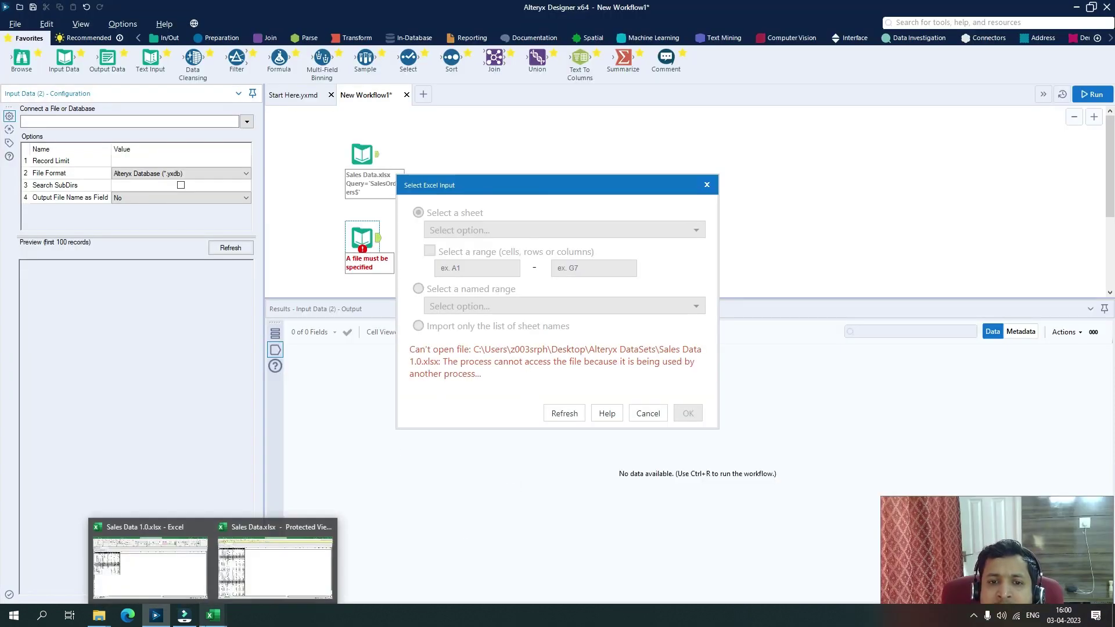
pyautogui.click(187, 575)
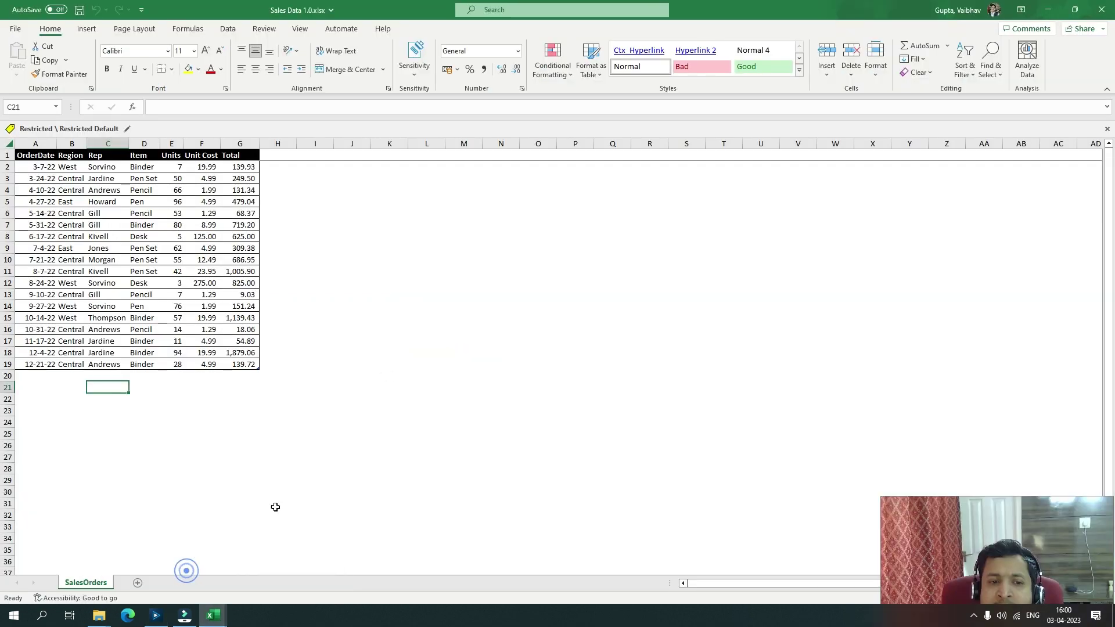
pyautogui.click(1100, 15)
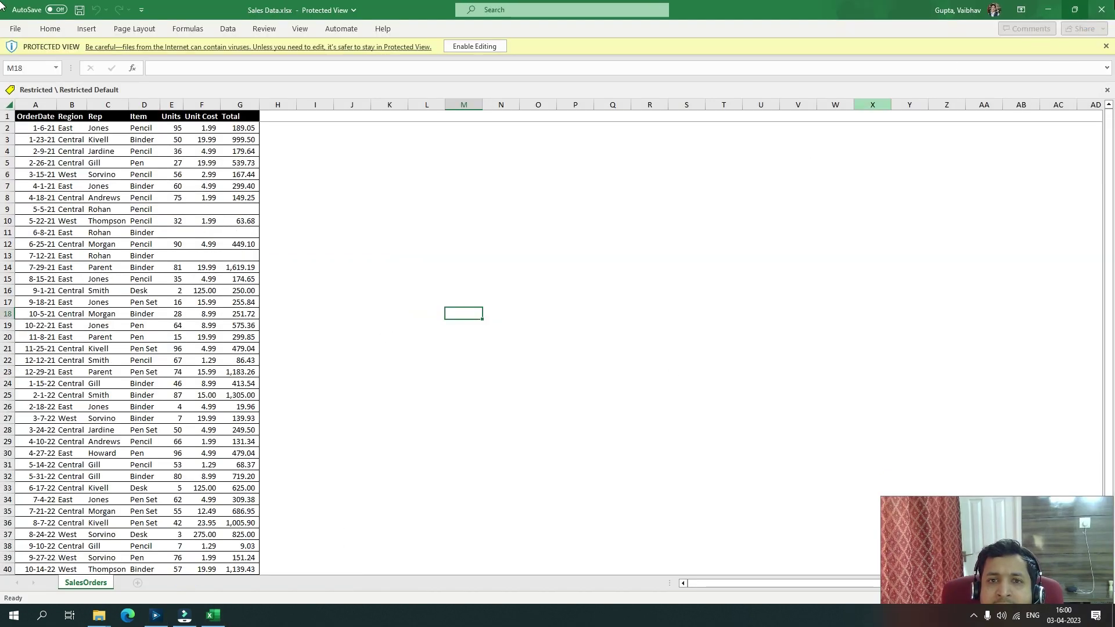
pyautogui.hotkey('alt', 'F4')
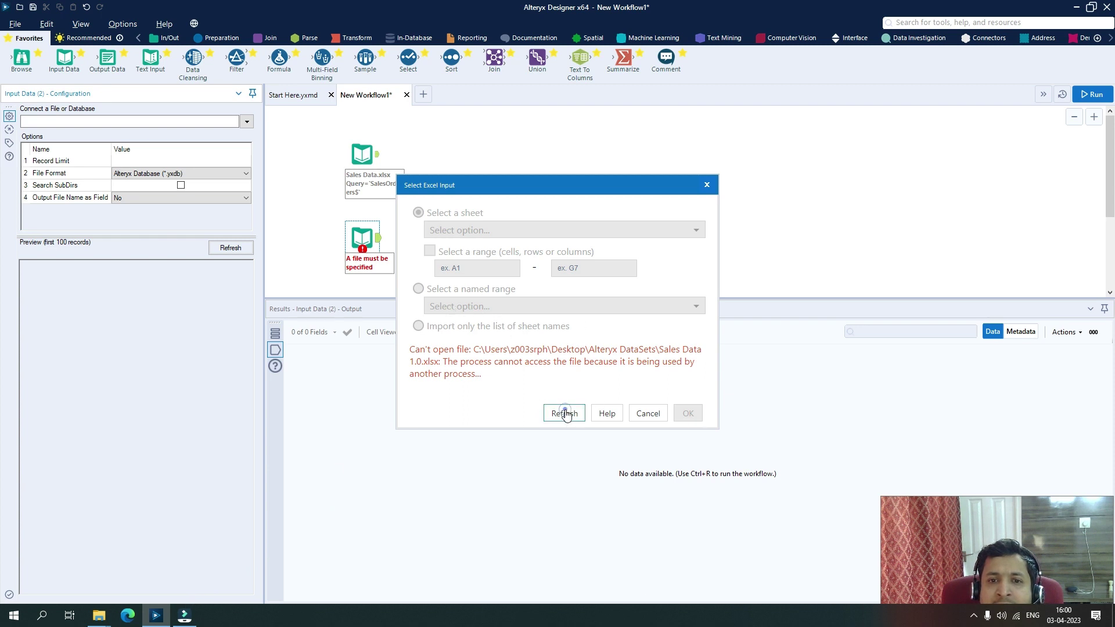
# Refresh the sheet list, accept SalesOrders from Sales Data 1.0.xlsx, and run the workflow.
pyautogui.click(565, 413)
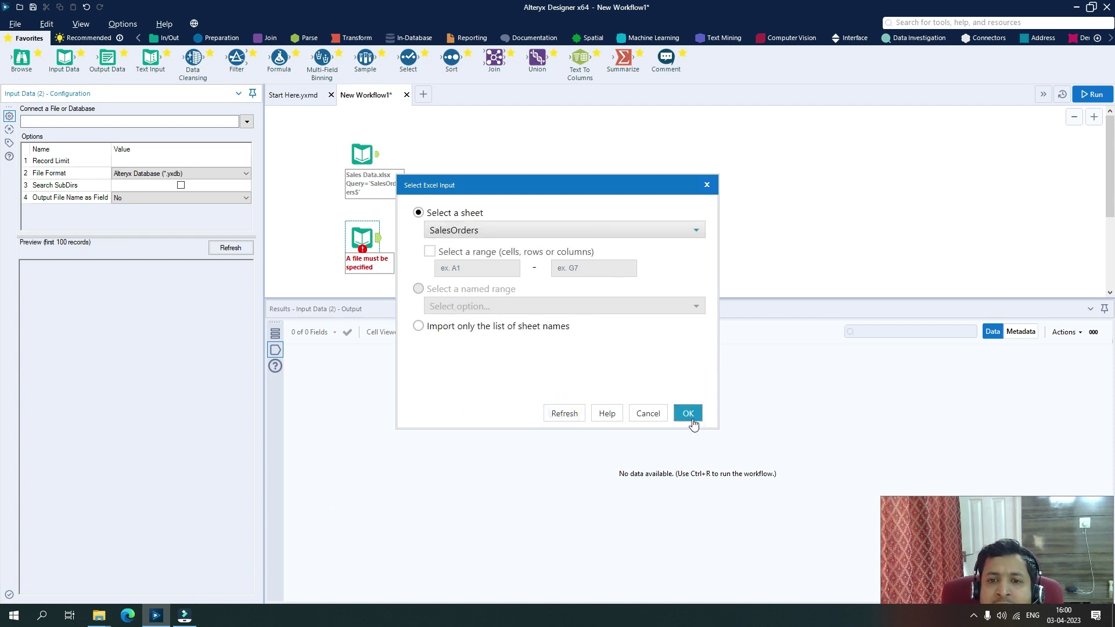
pyautogui.click(690, 415)
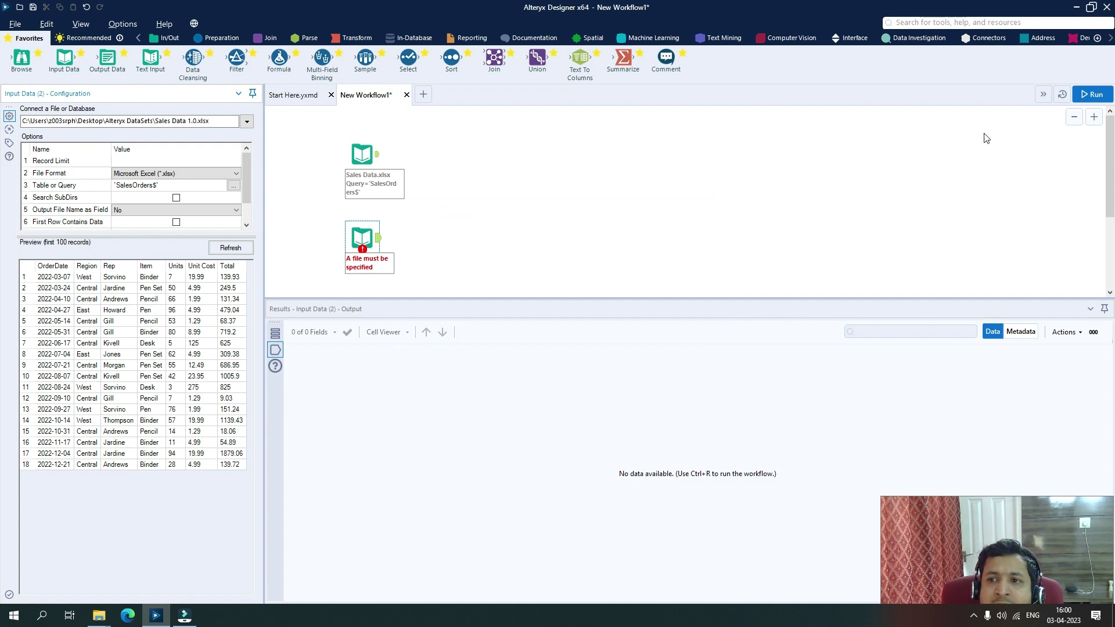
pyautogui.click(1100, 95)
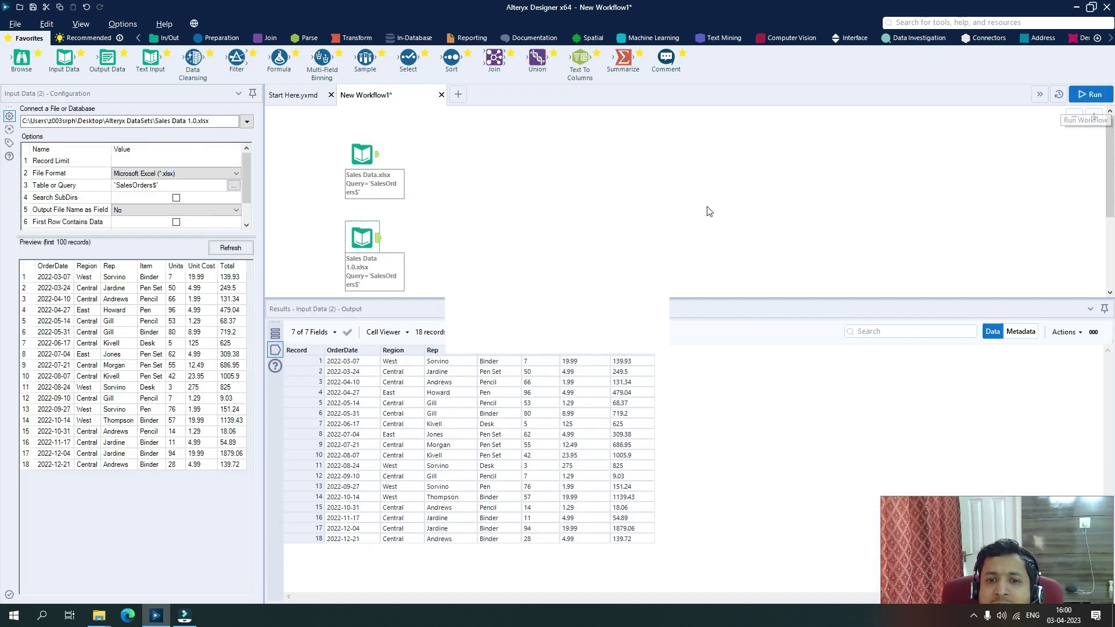
# Dismiss the run message, then preview the 43 Sales Data.xlsx records and the 18 Sales Data 1.0.xlsx records.
pyautogui.click(628, 332)
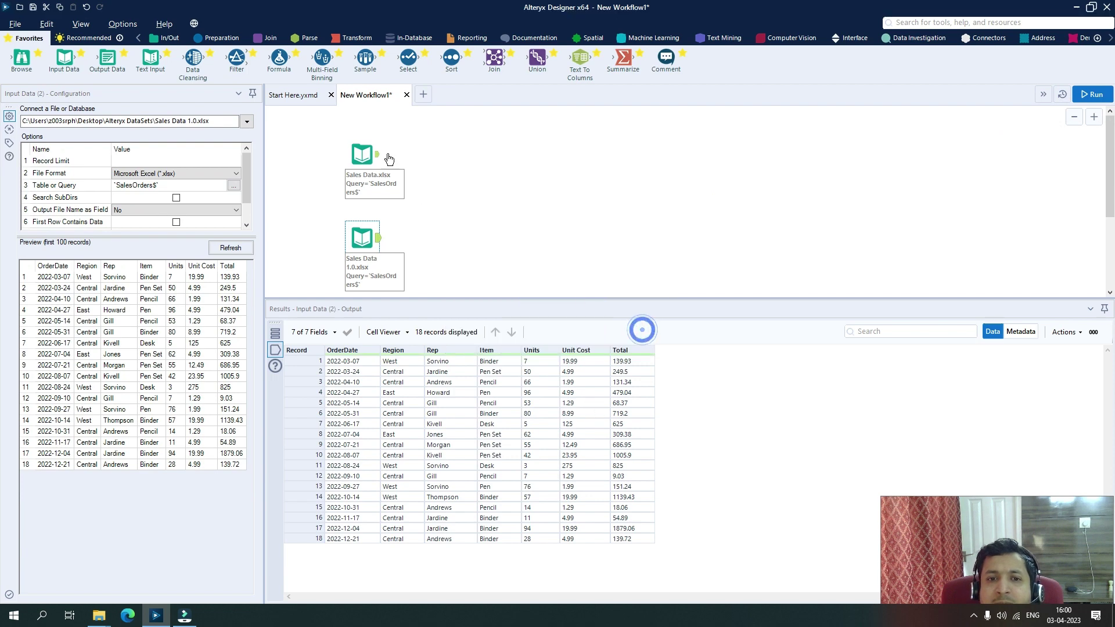
pyautogui.click(362, 154)
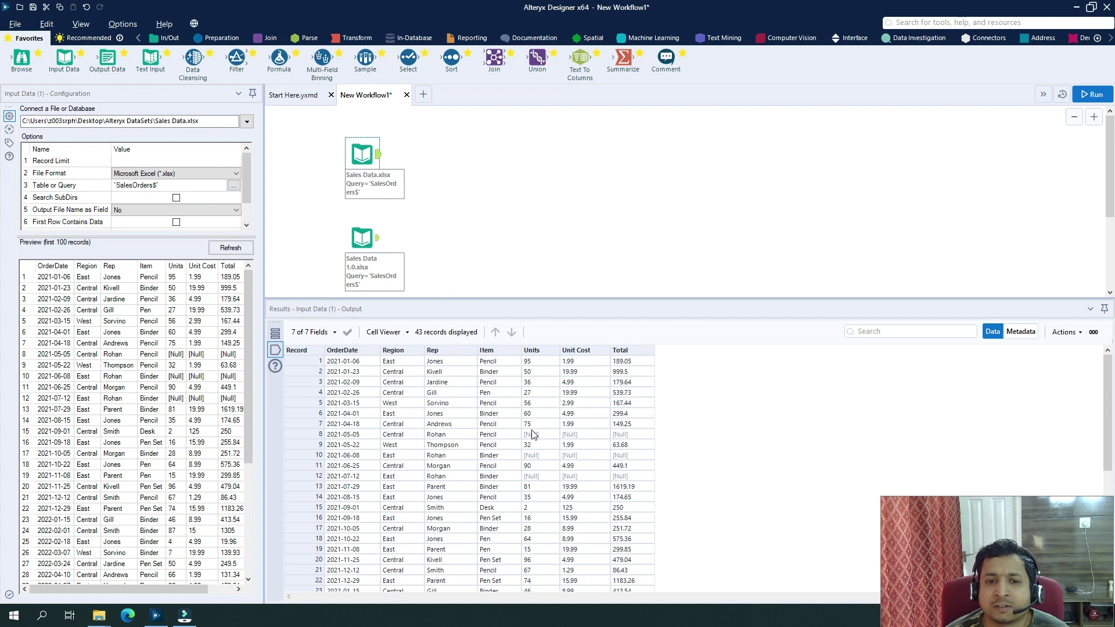
pyautogui.scroll(-5, 533, 435)
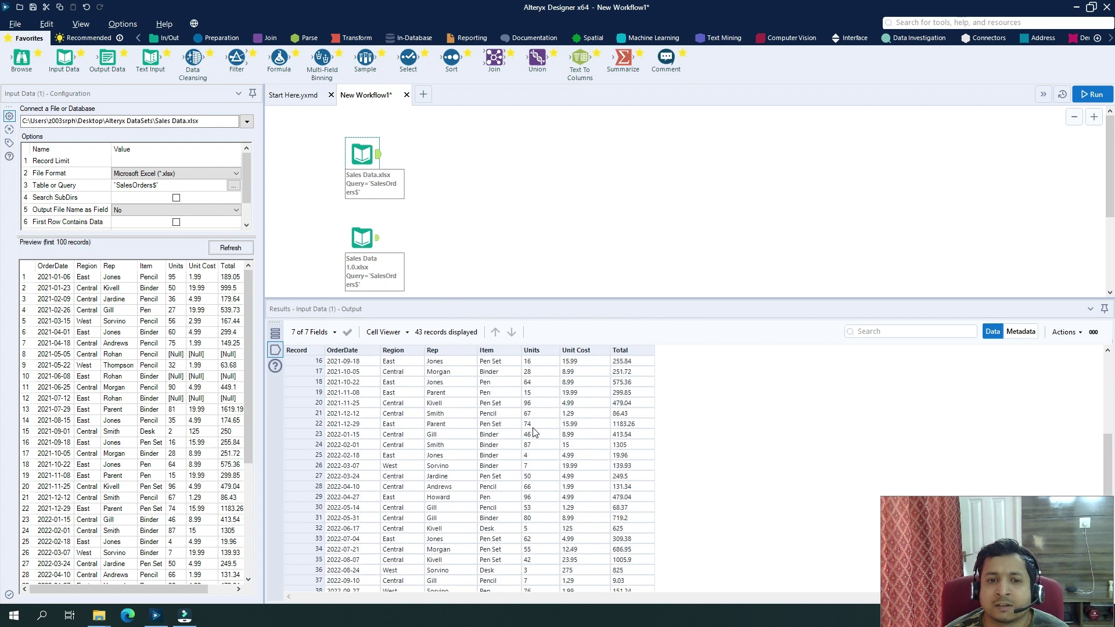
pyautogui.click(376, 240)
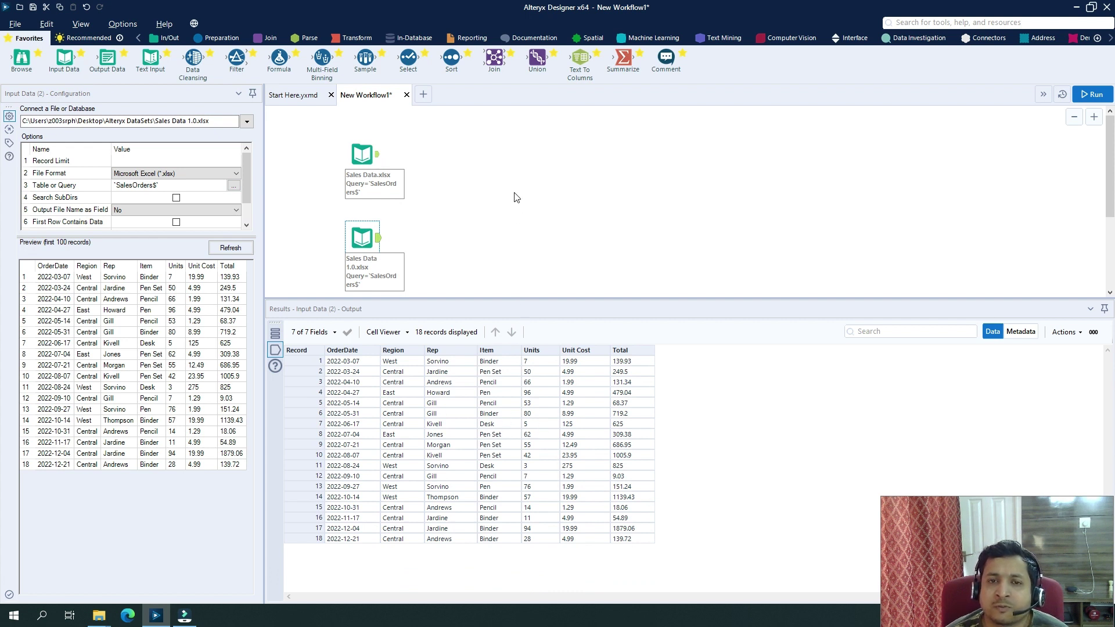
# Place a Union tool and connect both Sales Data Input Data outputs to it.
pyautogui.moveTo(537, 58); pyautogui.dragTo(486, 204)
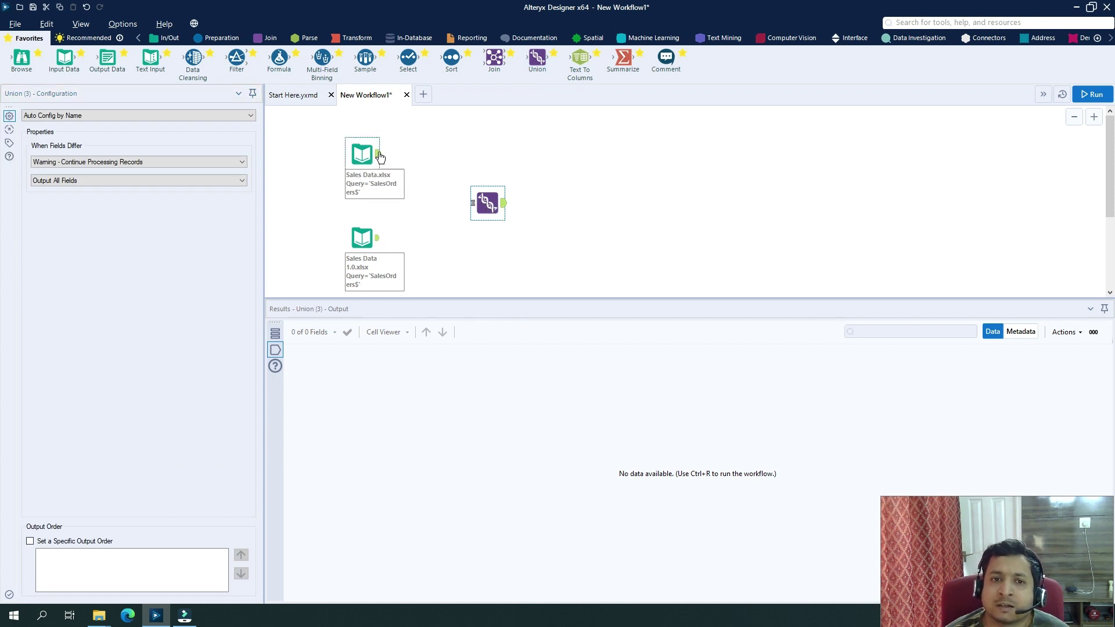
pyautogui.moveTo(379, 156); pyautogui.dragTo(471, 203)
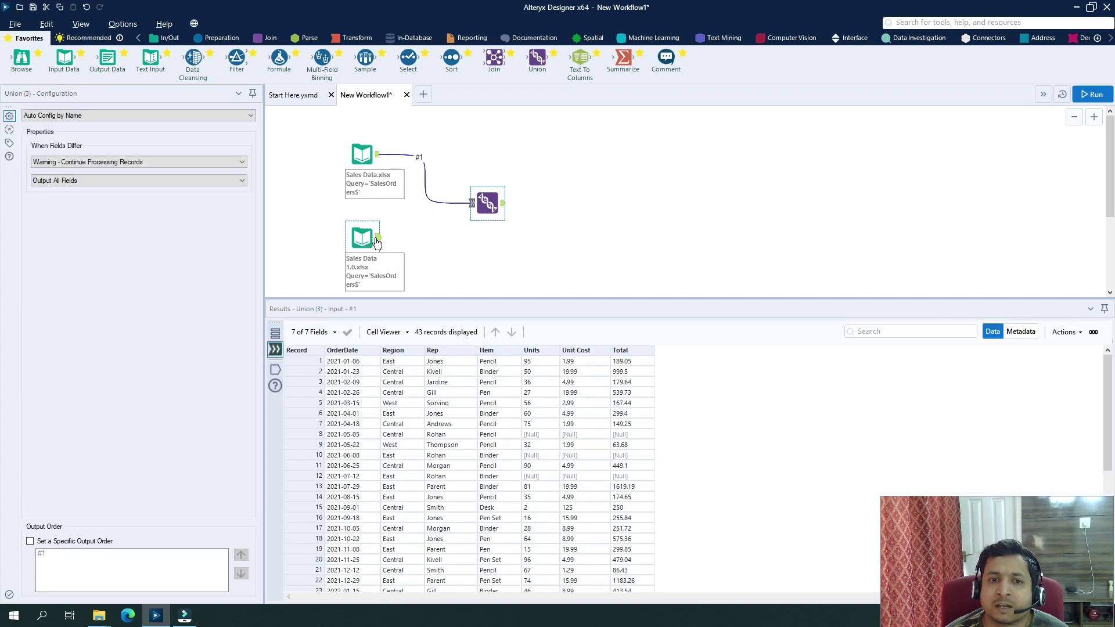
pyautogui.moveTo(378, 238); pyautogui.dragTo(473, 204)
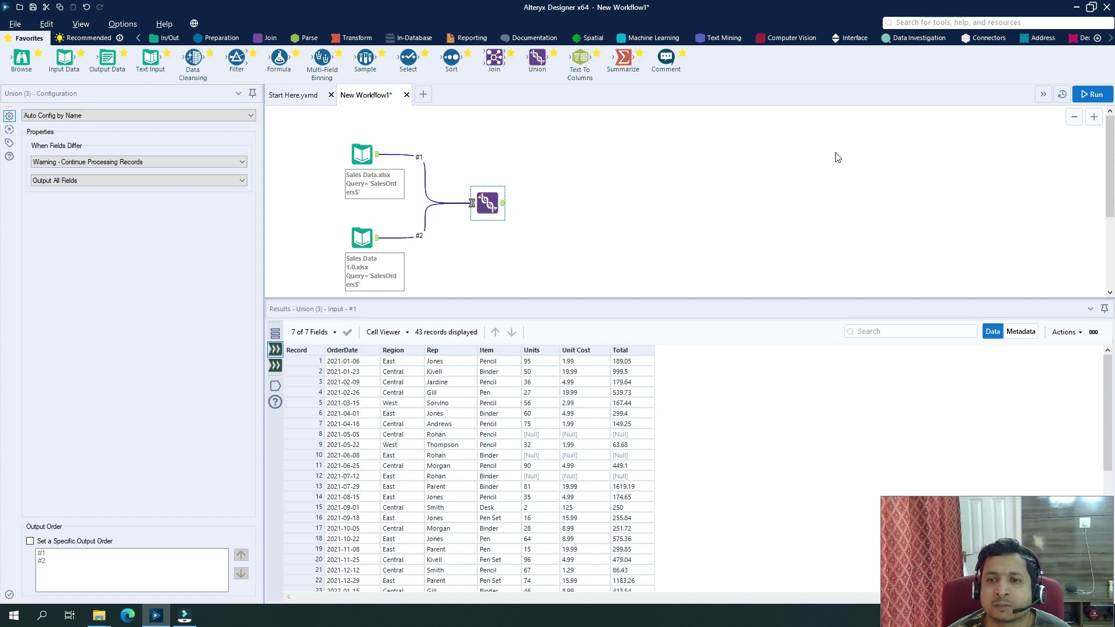
# Run the workflow and browse the Union output's 61 combined records across 7 fields.
pyautogui.click(1094, 95)
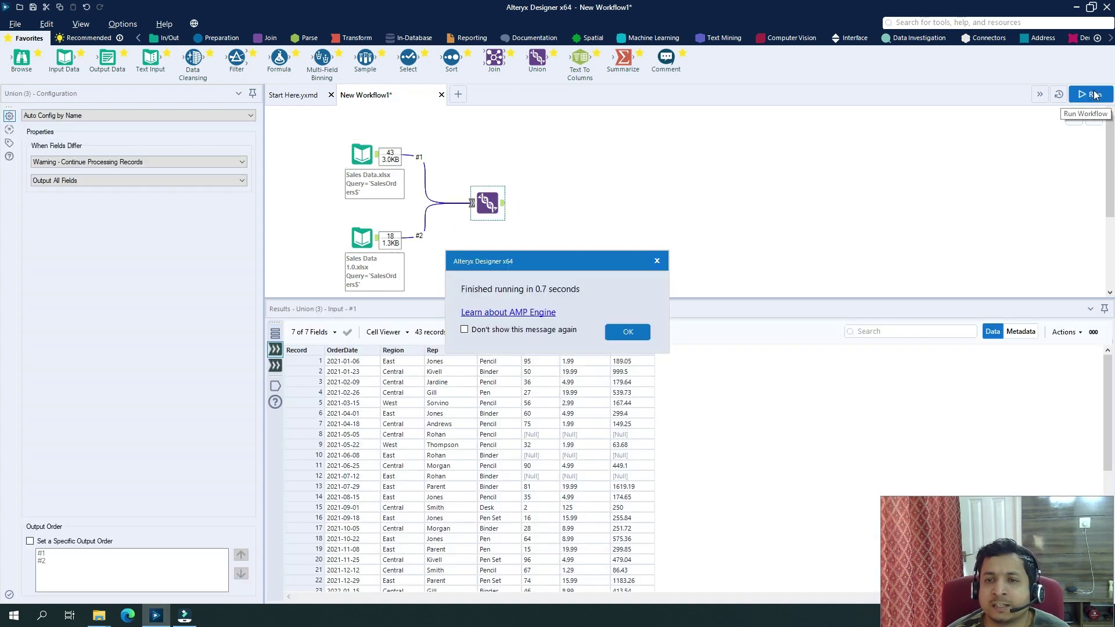
pyautogui.click(627, 332)
pyautogui.click(503, 204)
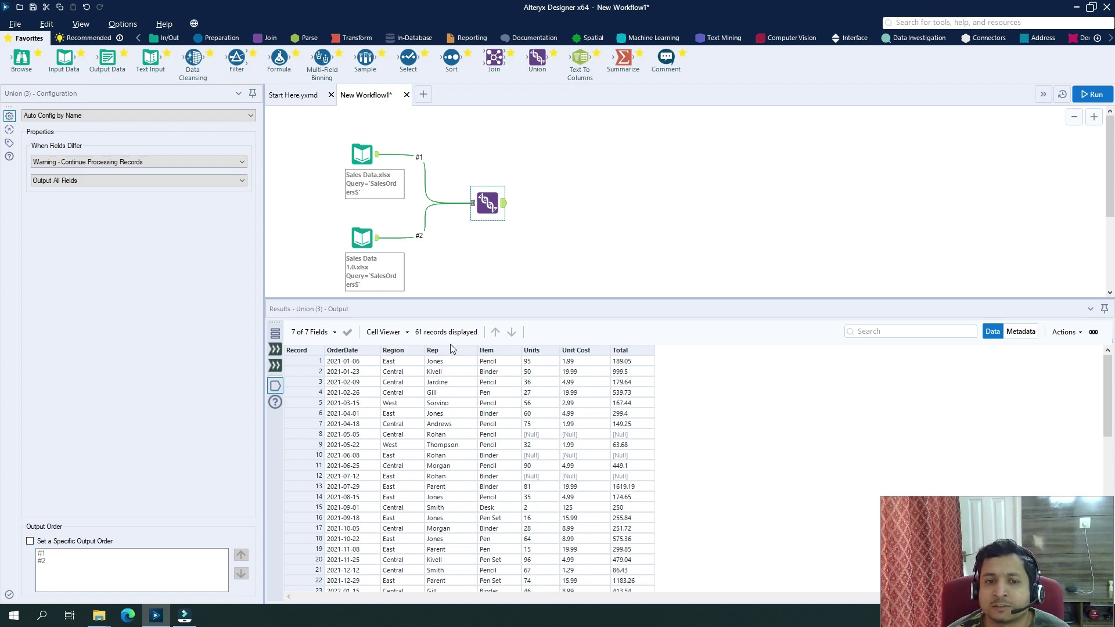
pyautogui.scroll(-13, 548, 425)
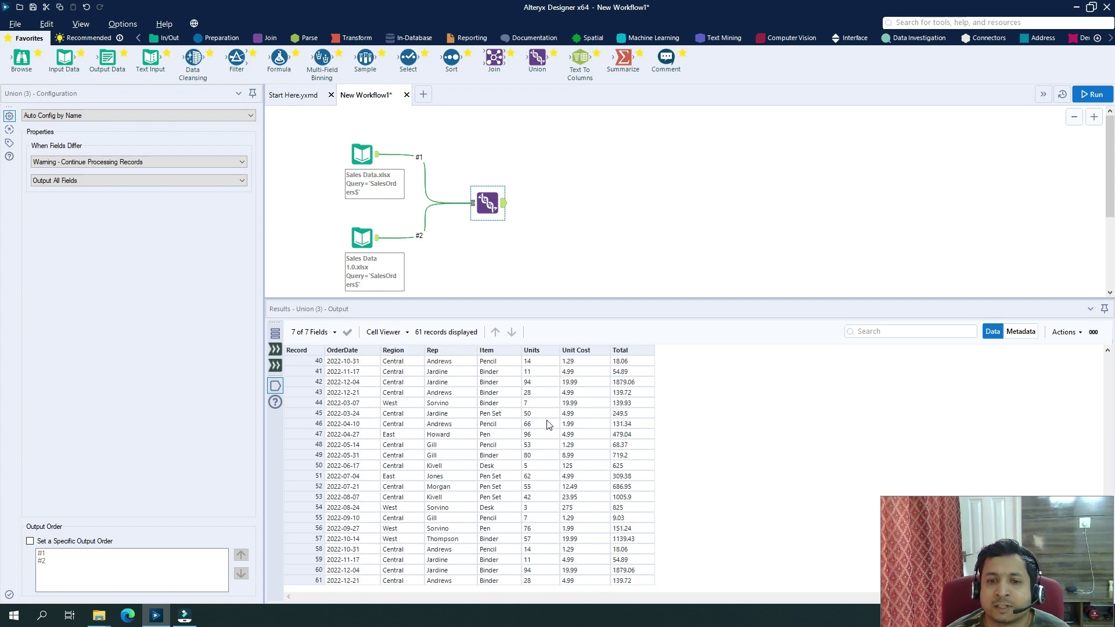
pyautogui.scroll(13, 547, 424)
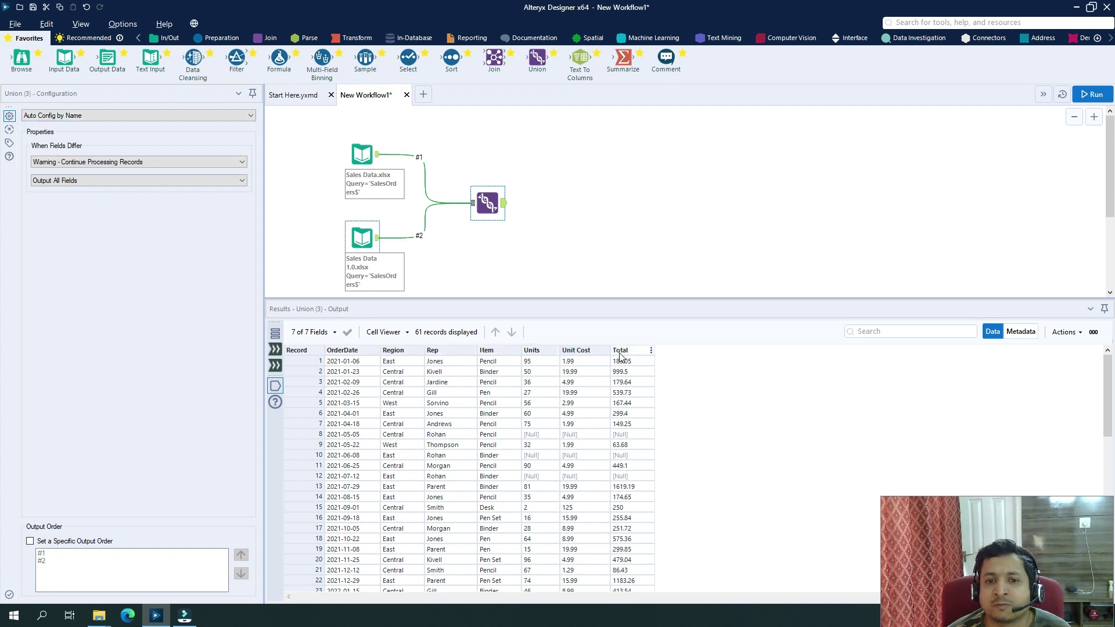
pyautogui.scroll(-10, 455, 456)
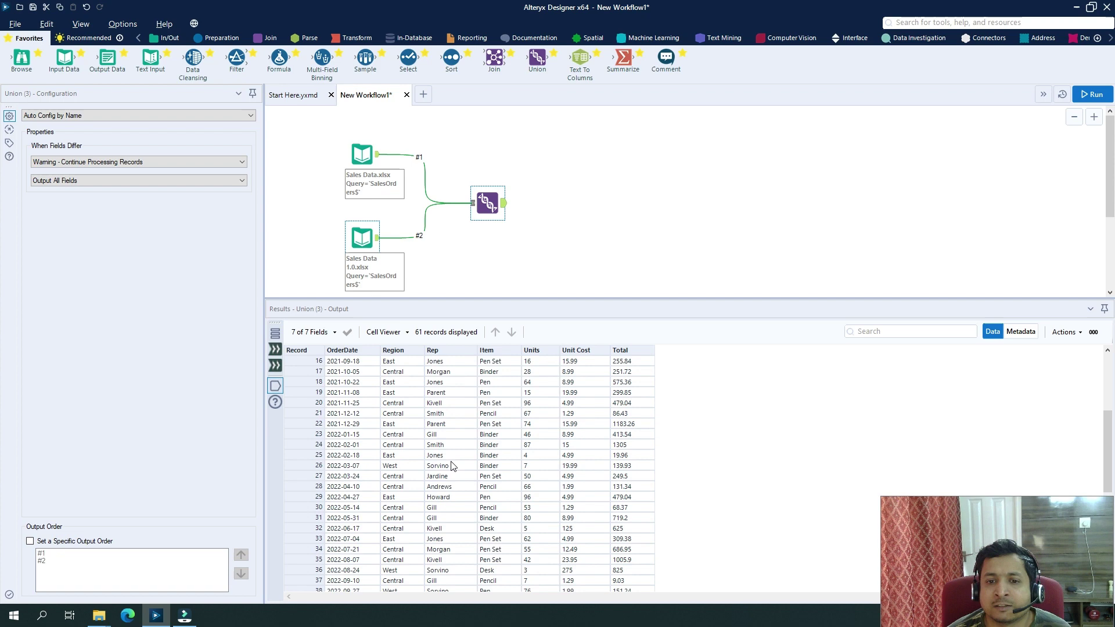
pyautogui.scroll(10, 454, 459)
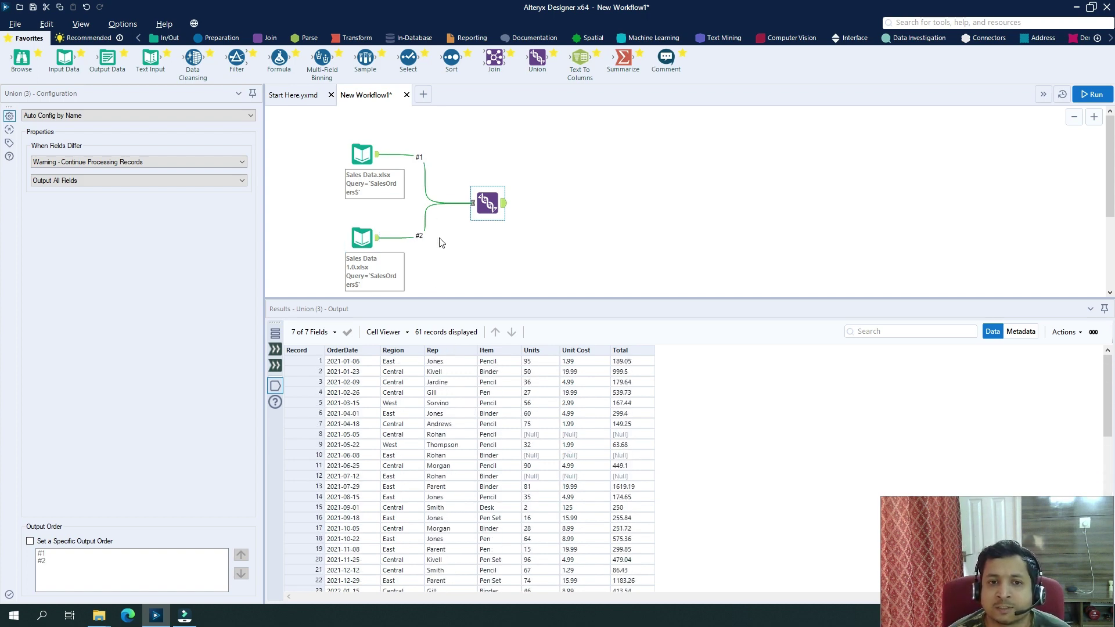
# Switch the Union to Auto Config by Position and rerun the workflow.
pyautogui.click(248, 116)
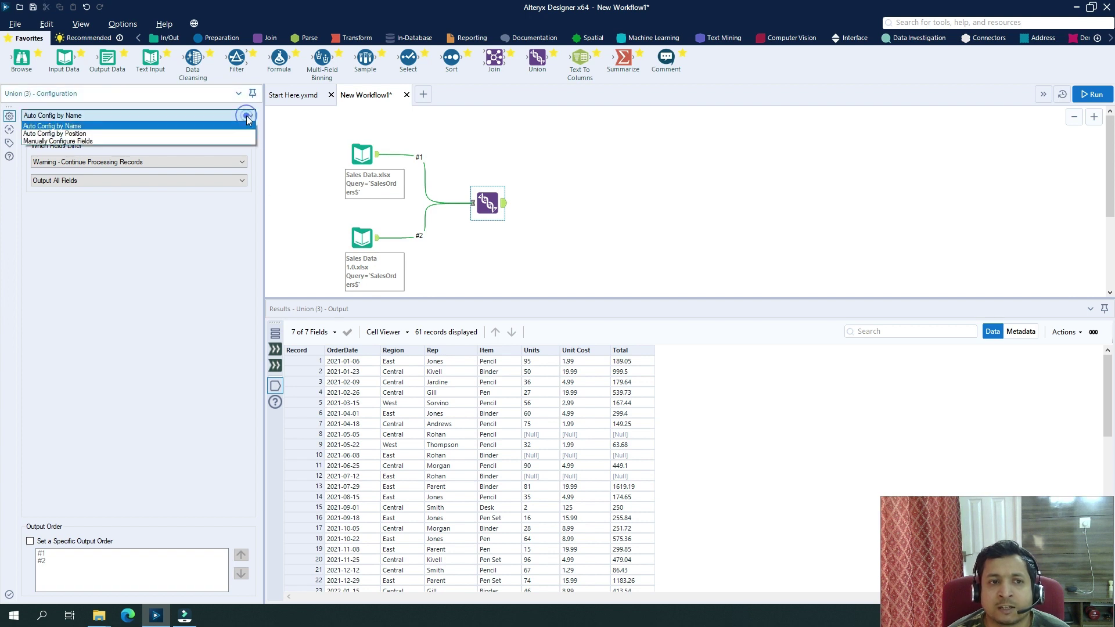
pyautogui.click(94, 135)
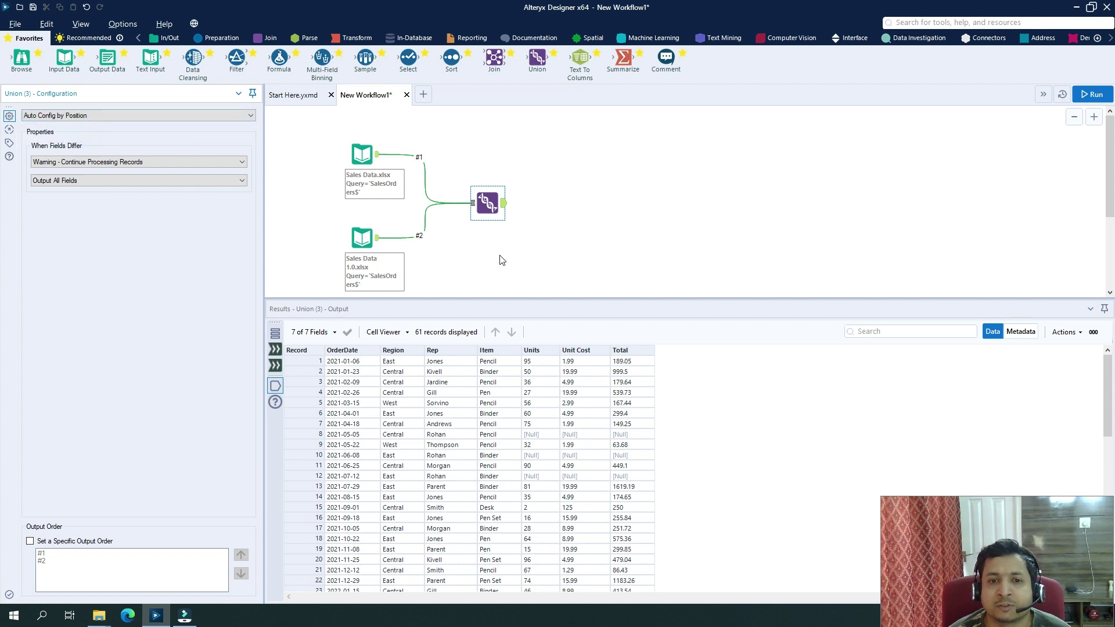
pyautogui.click(1092, 94)
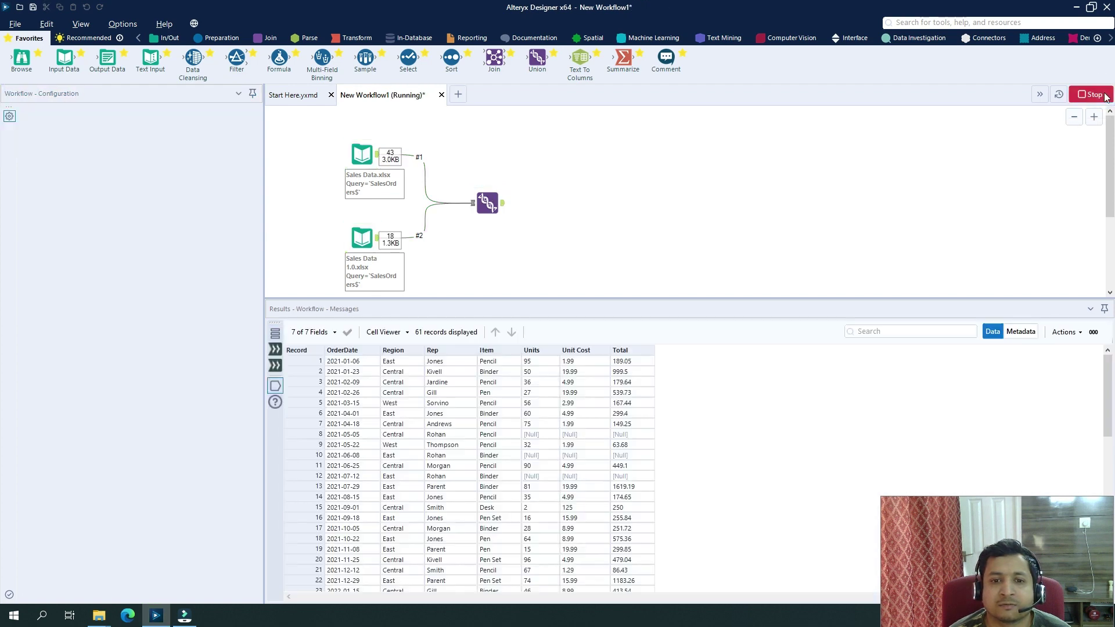
pyautogui.click(632, 328)
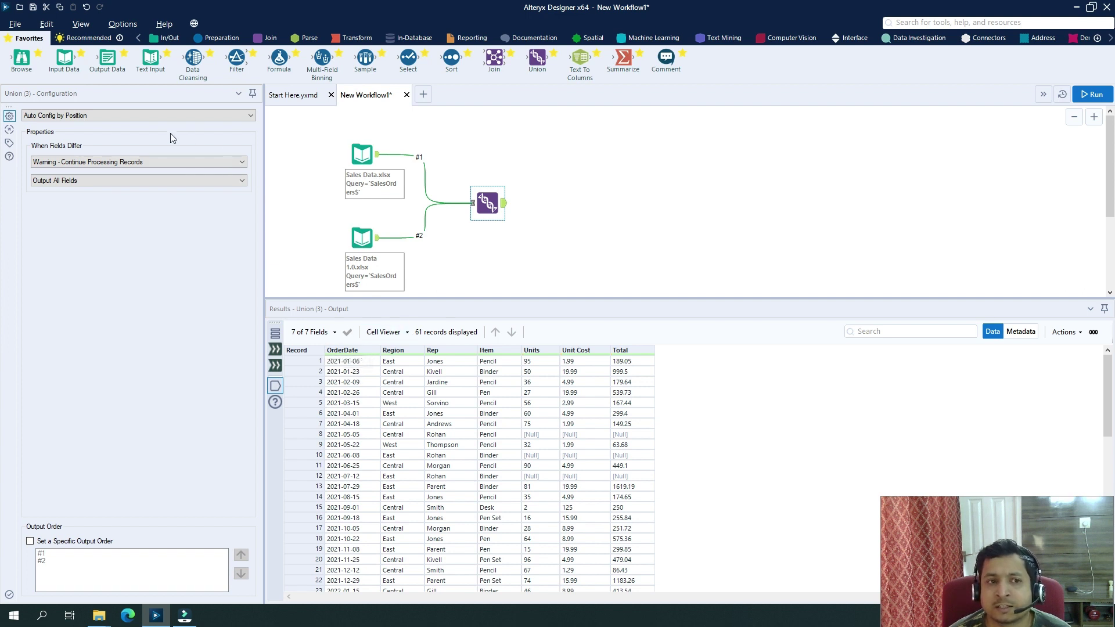
pyautogui.click(380, 161)
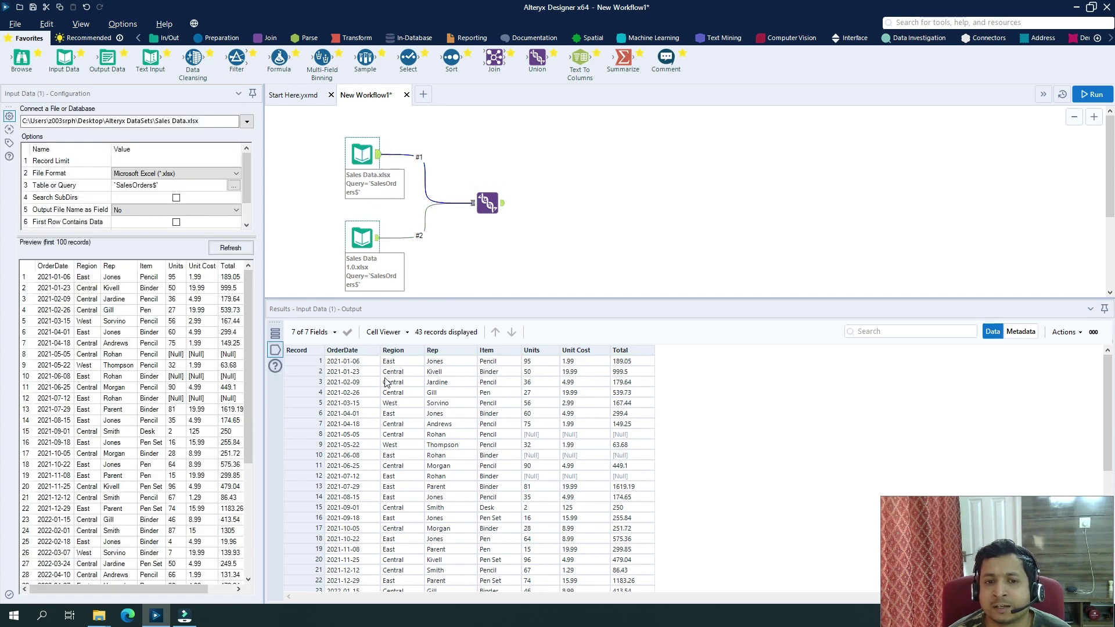
pyautogui.click(367, 238)
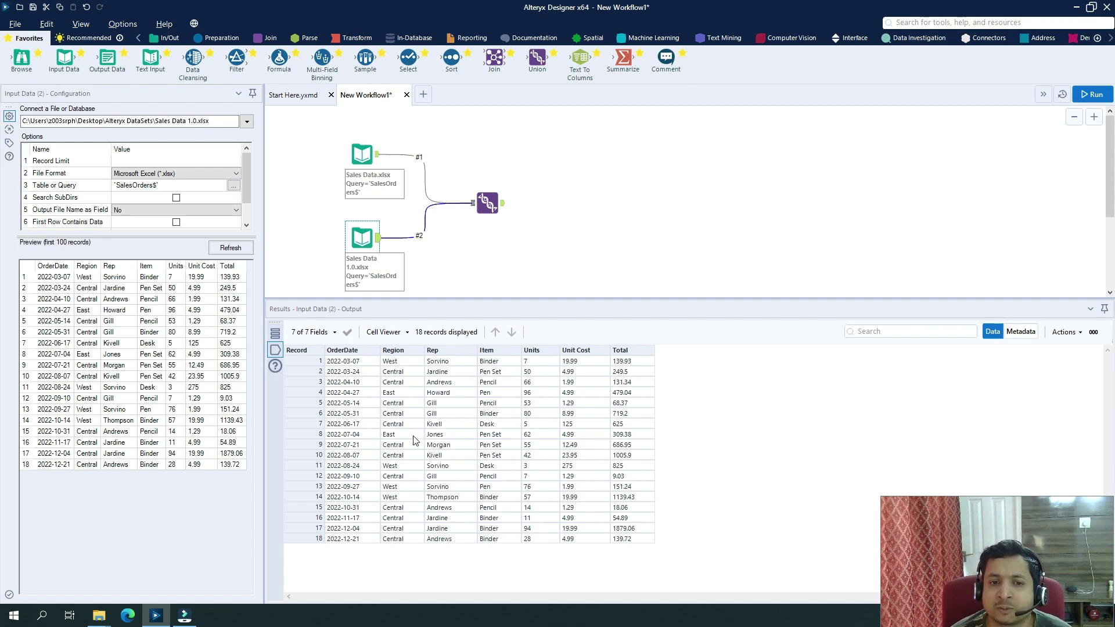
pyautogui.click(379, 160)
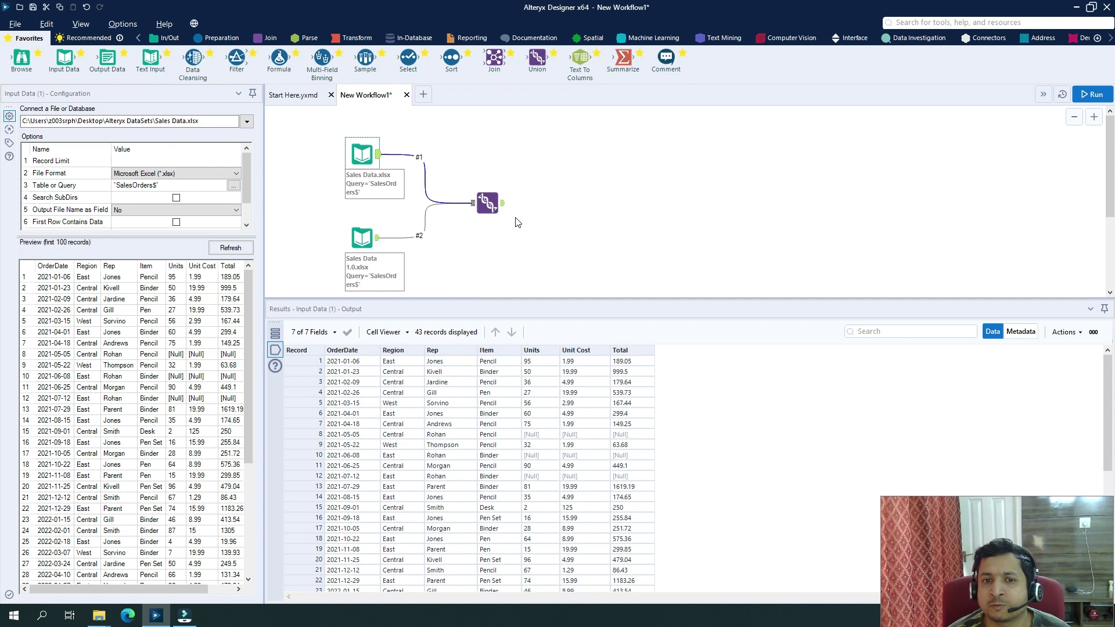
pyautogui.click(503, 206)
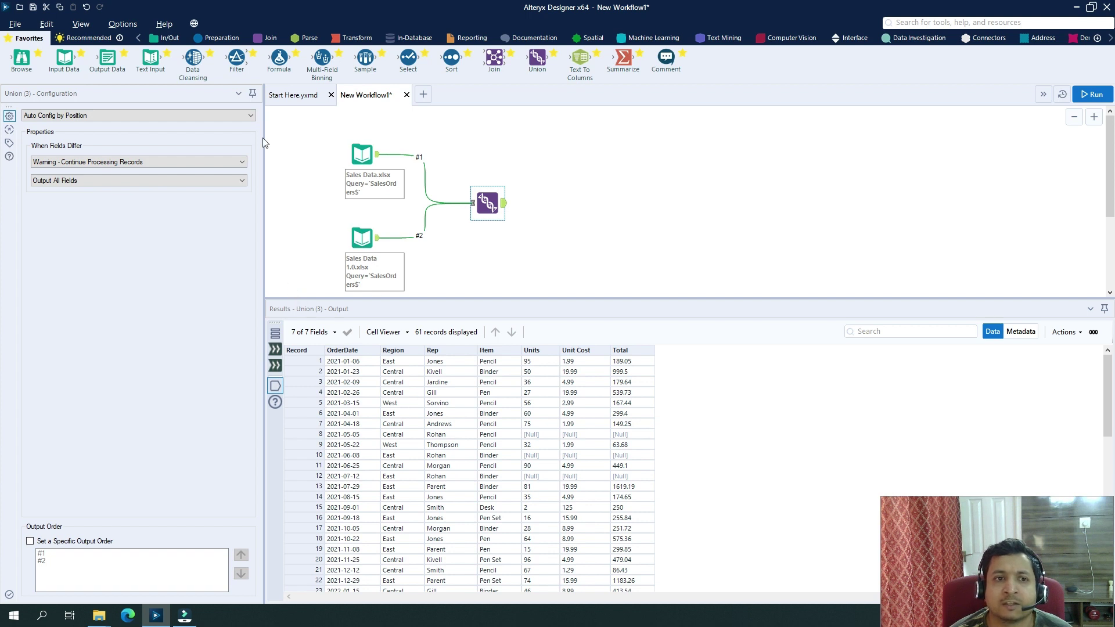
# Set the Union to Manually Configure Fields, shifting input #1's OrderDate two columns right and back.
pyautogui.click(252, 115)
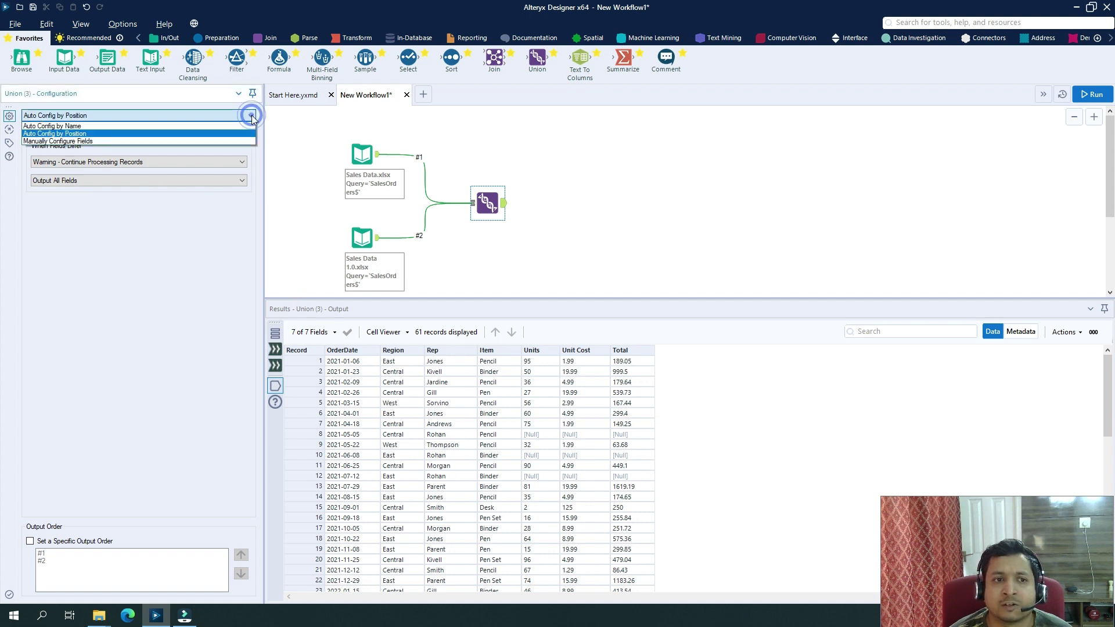
pyautogui.click(119, 140)
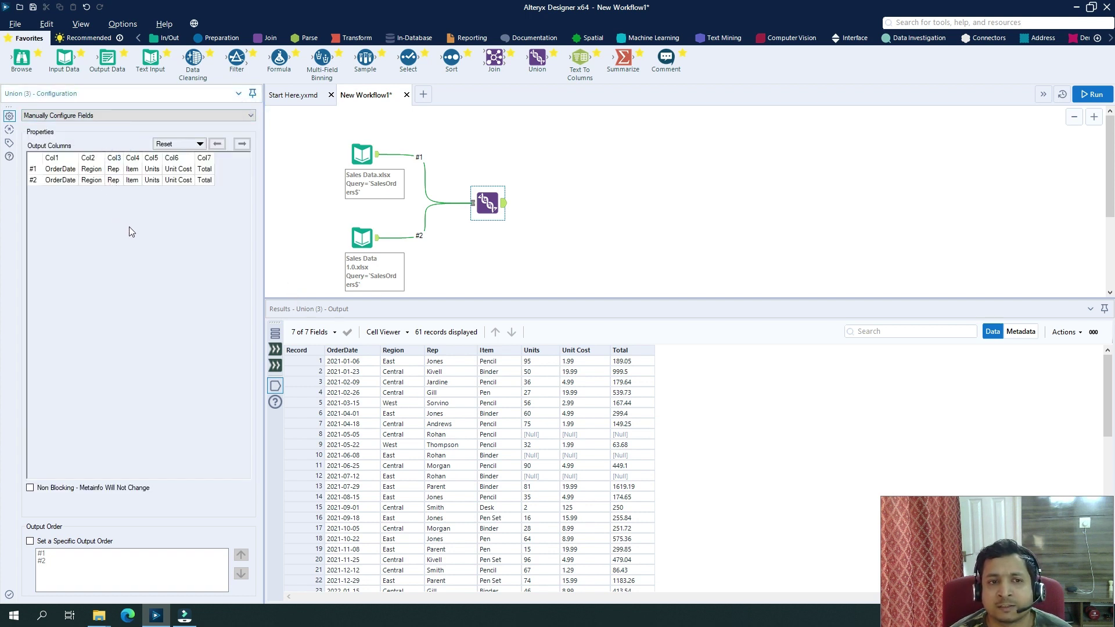
pyautogui.click(61, 169)
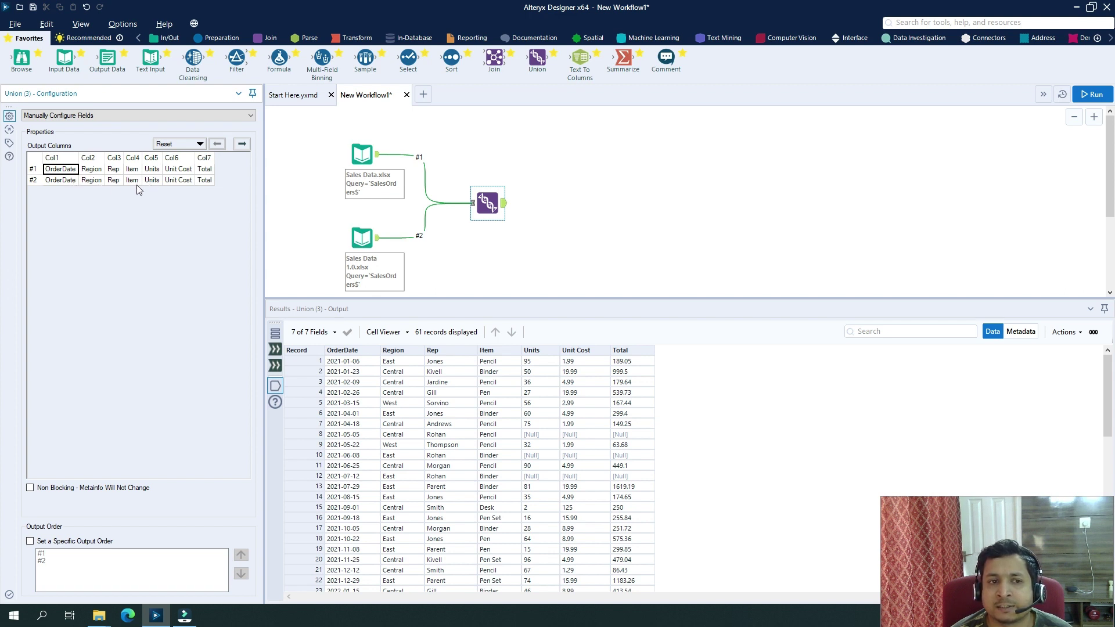
pyautogui.click(243, 144)
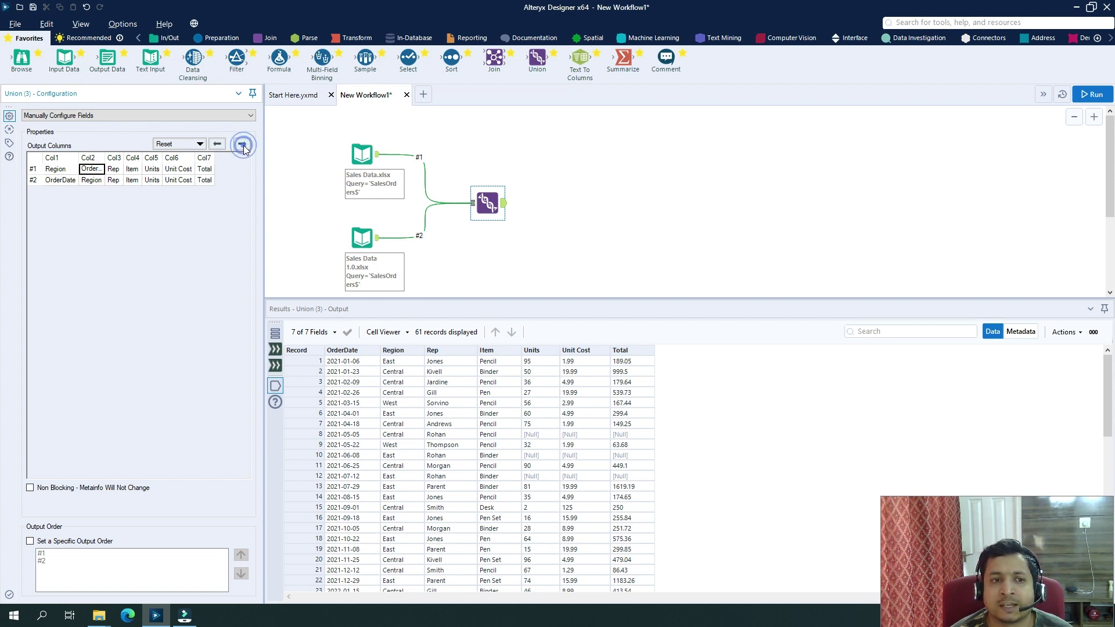
pyautogui.click(242, 144)
pyautogui.click(216, 144)
pyautogui.click(216, 144)
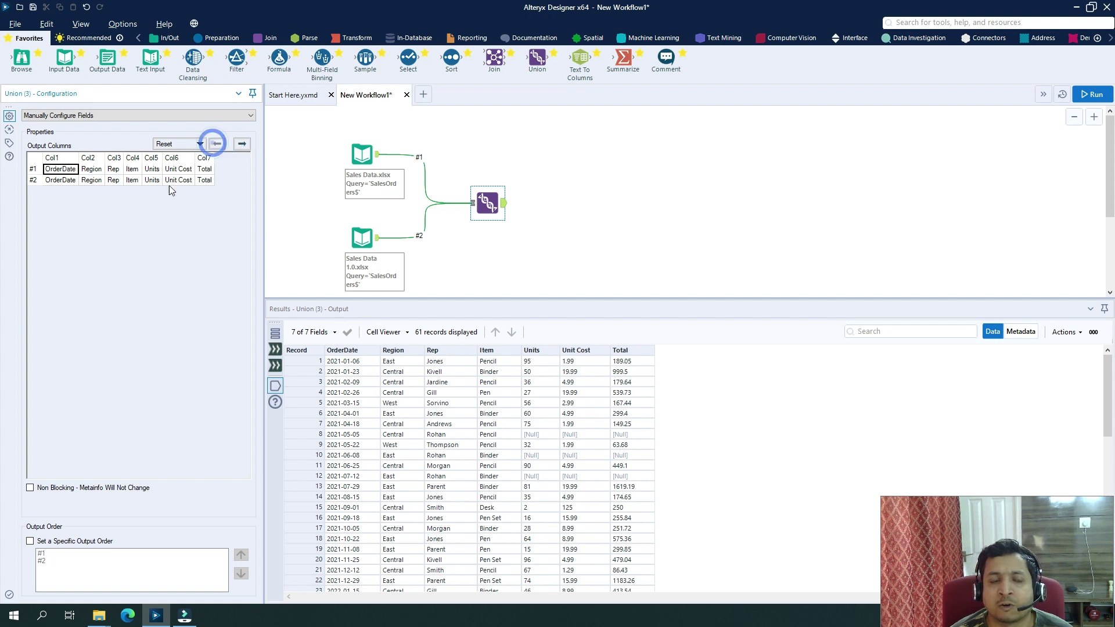